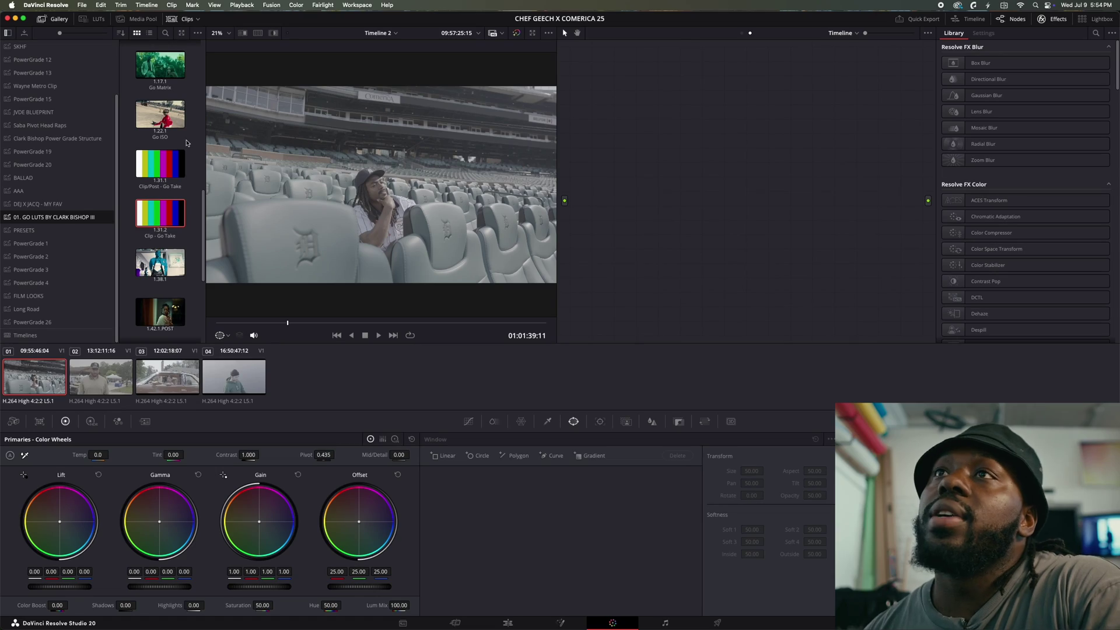
Scroll the Gallery album list up to bring the PowerGrade 26 album into view
scroll(190, 149, "up", 2)
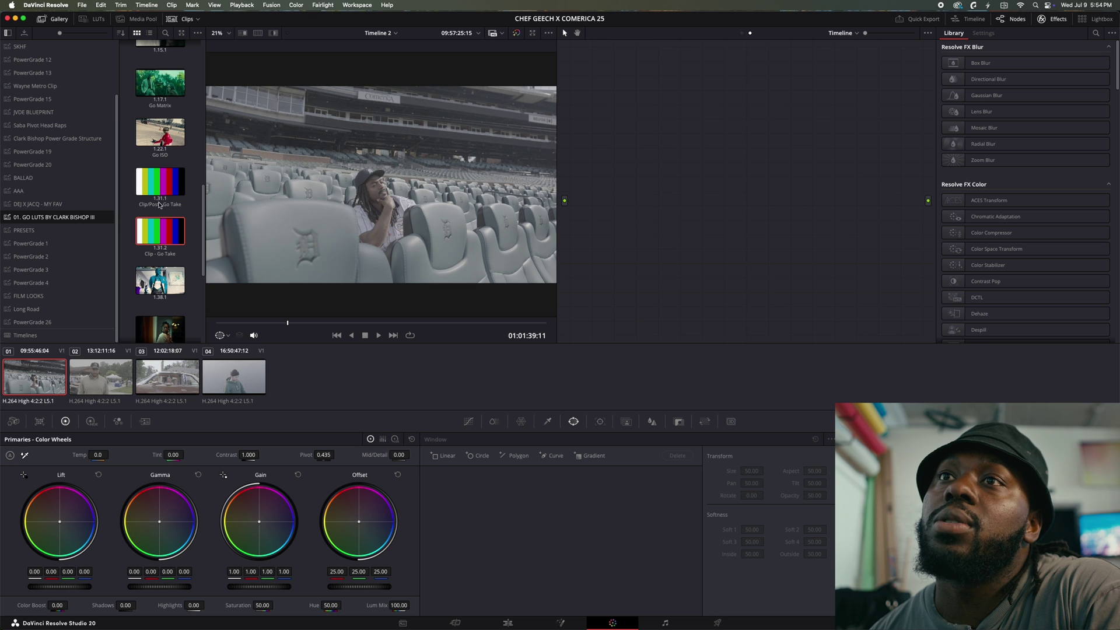
Import Post/Clip - Go Take_1.31.1.drx from the 03. Node Trees folder into PowerGrade 26
left_click(39, 321)
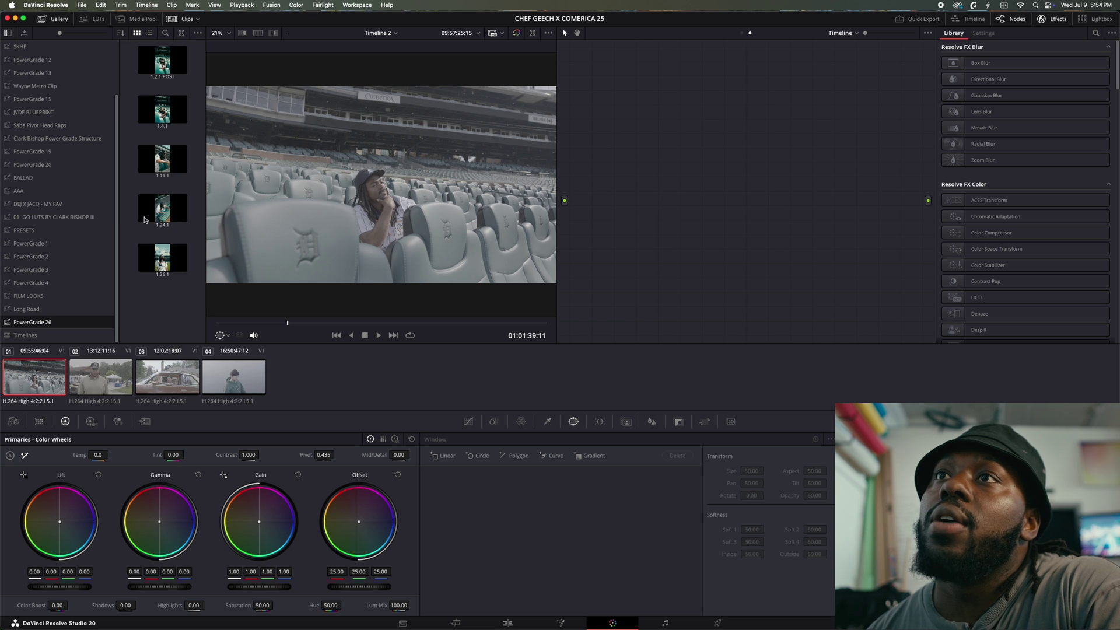
key("ctrl+Up")
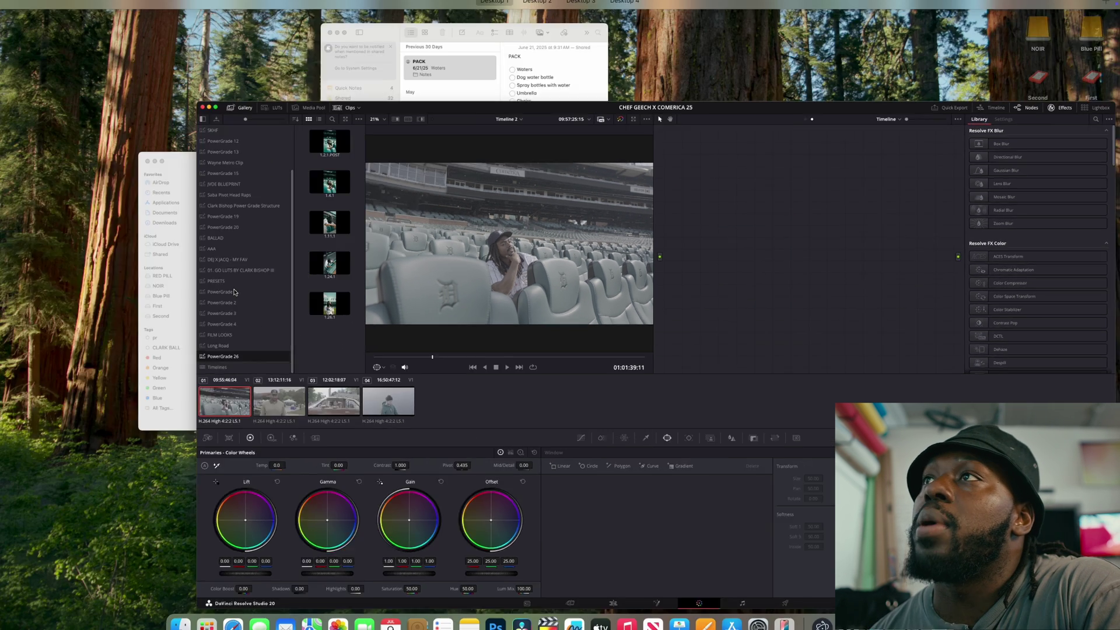
left_click(161, 291)
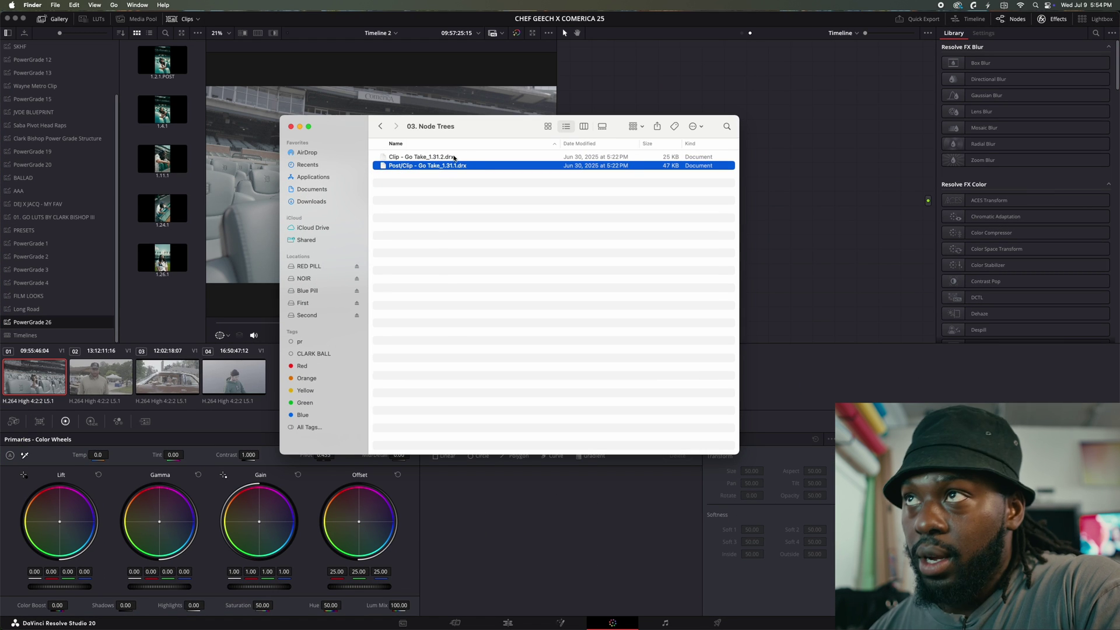
left_click(453, 157)
left_click(453, 166)
left_click_drag(479, 167, 181, 309)
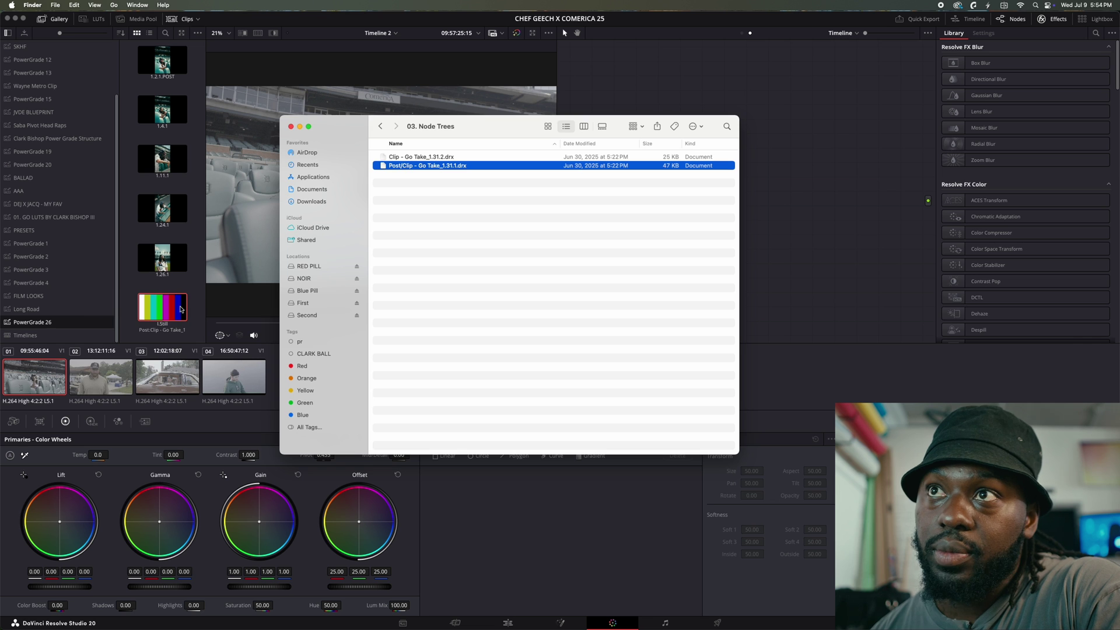
left_click(196, 292)
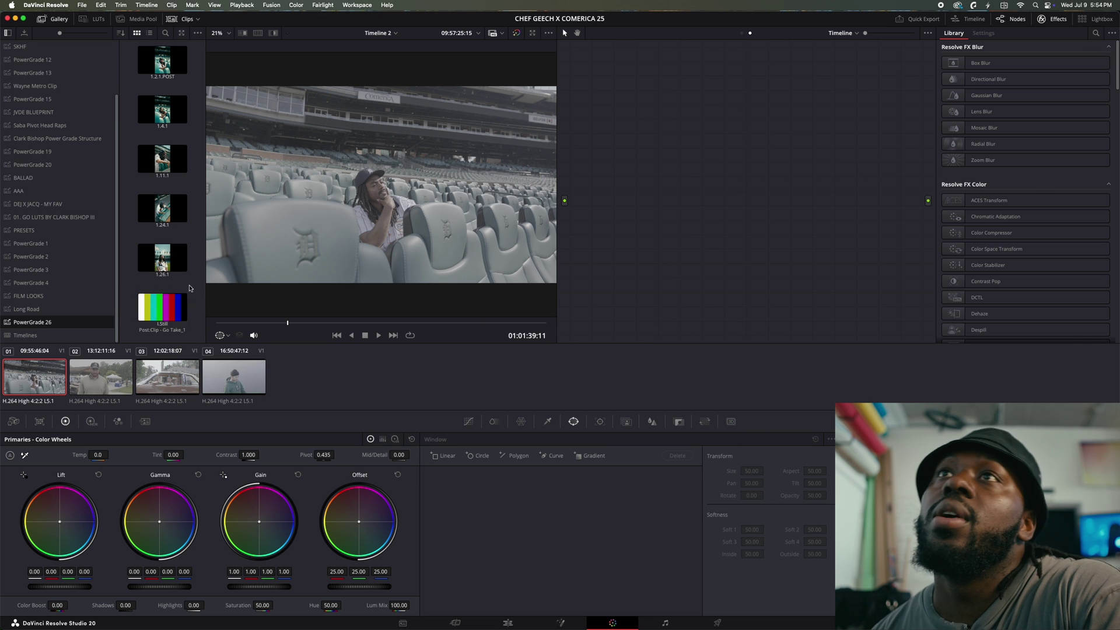
In the LUT browser, reveal the top-level LUTs folder on disk in Finder
left_click(98, 21)
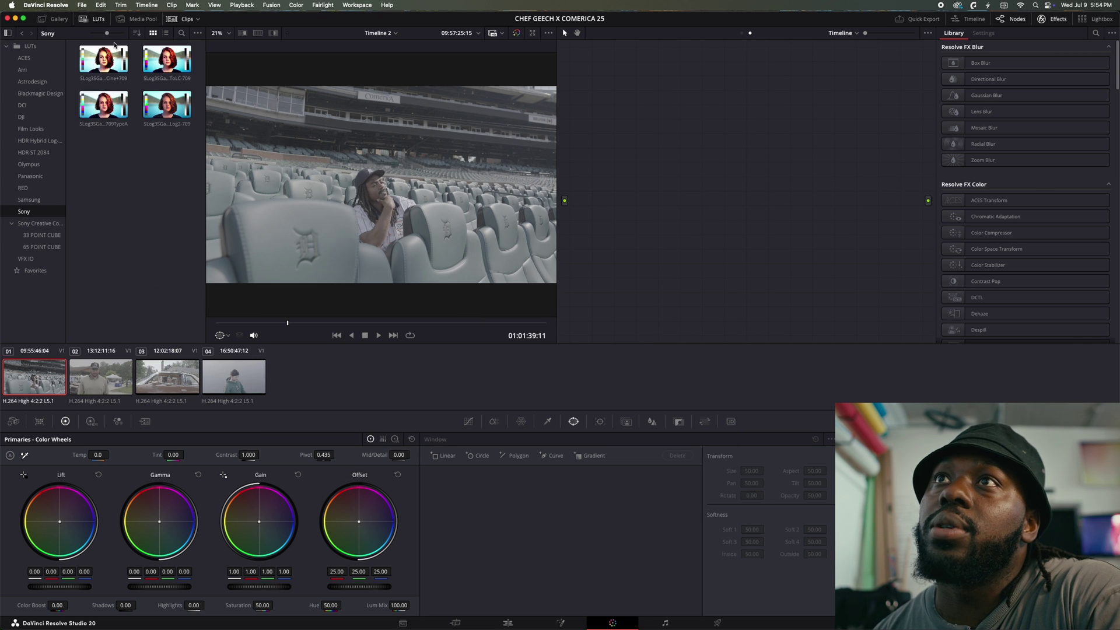
left_click(7, 224)
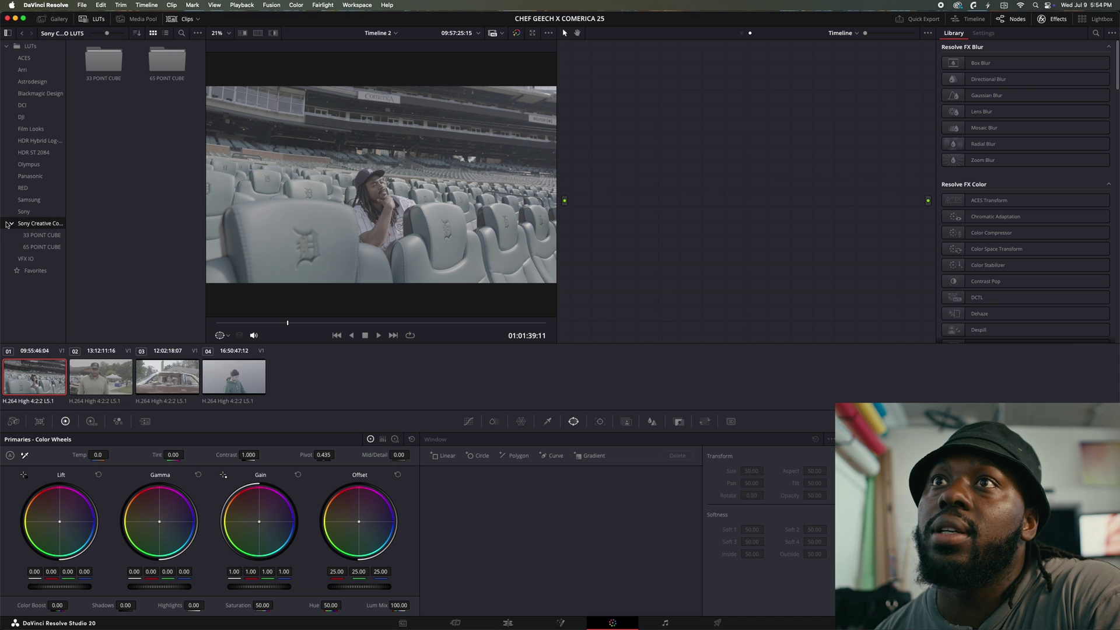
left_click(11, 225)
left_click(39, 47)
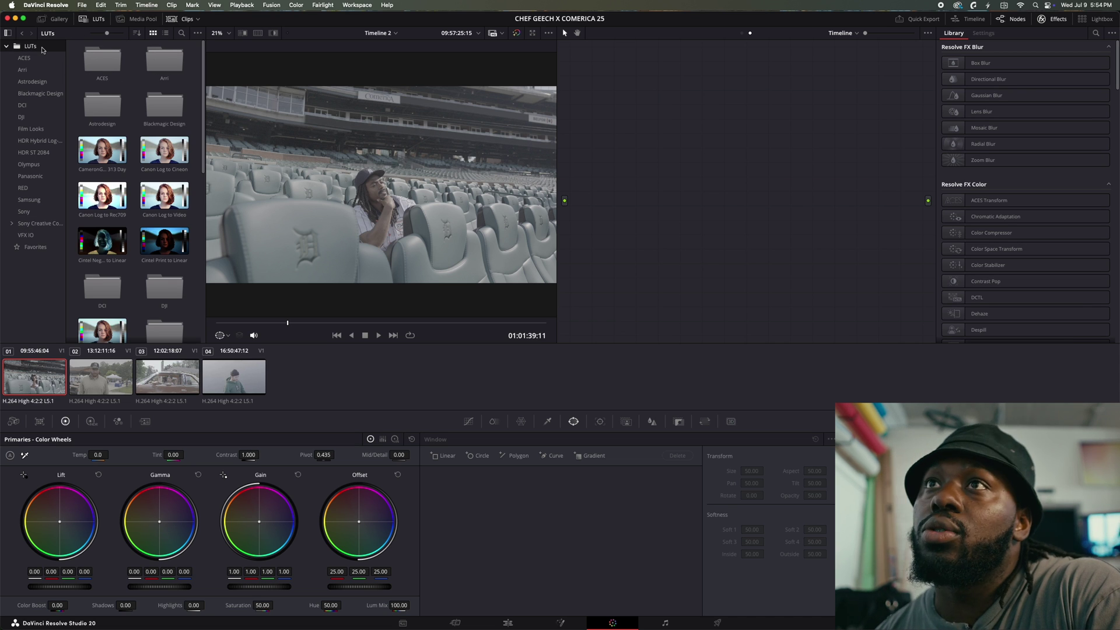
right_click(42, 50)
left_click(66, 65)
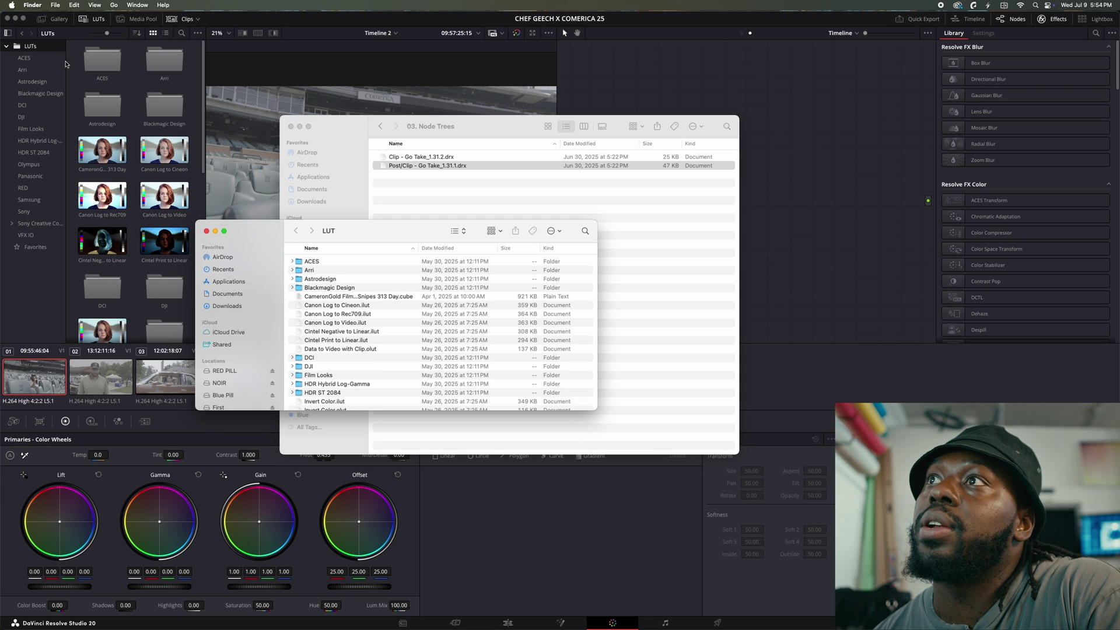
Check the GO LUTS 33 POINT CUBE and 65 POINT CUBE folders, then return to Resolve
left_click_drag(399, 227, 330, 225)
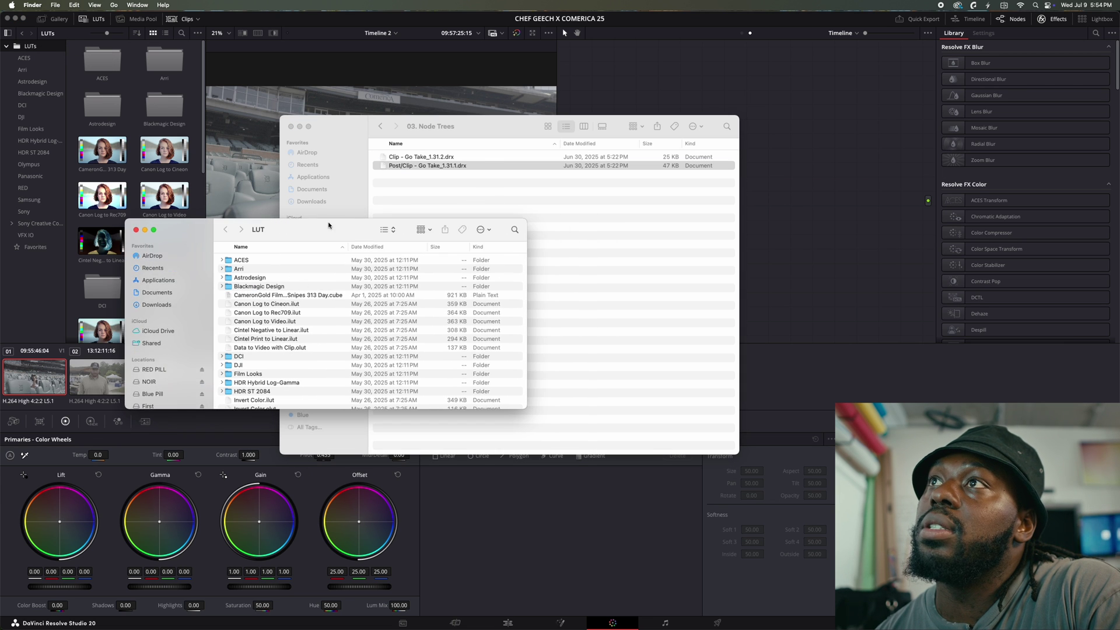
left_click(419, 190)
left_click(380, 127)
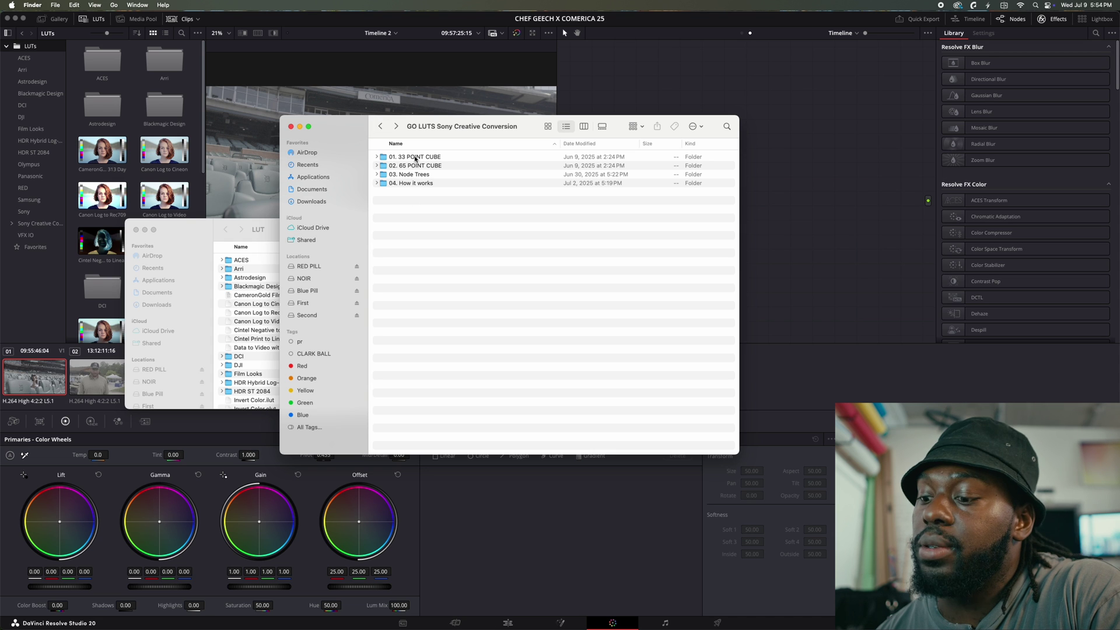
left_click(414, 157)
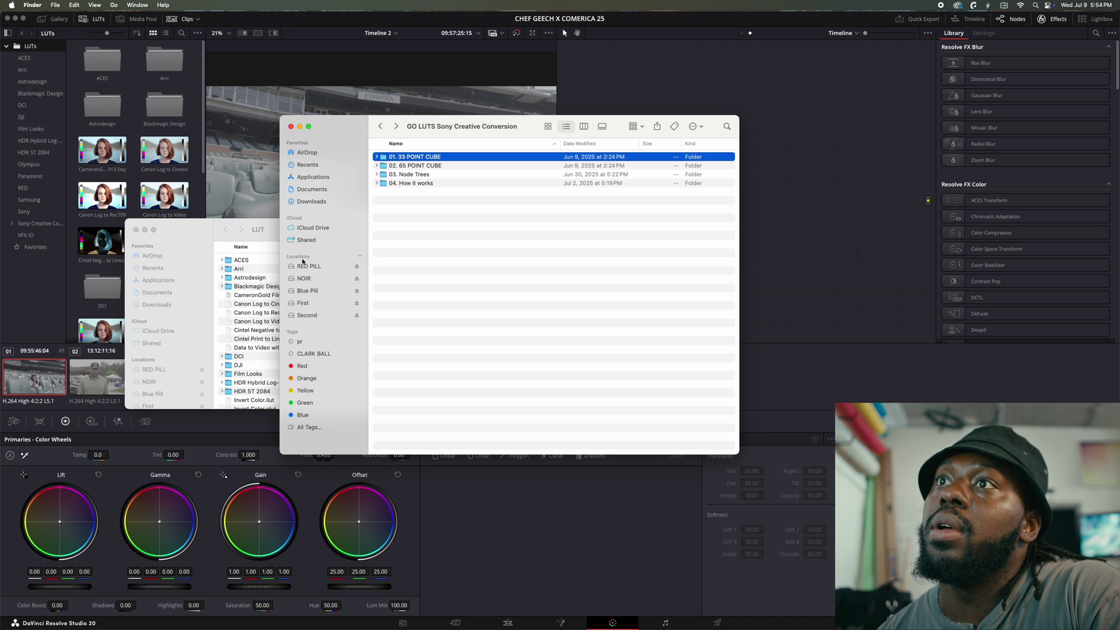
left_click(245, 292)
scroll(292, 357, "down", 5)
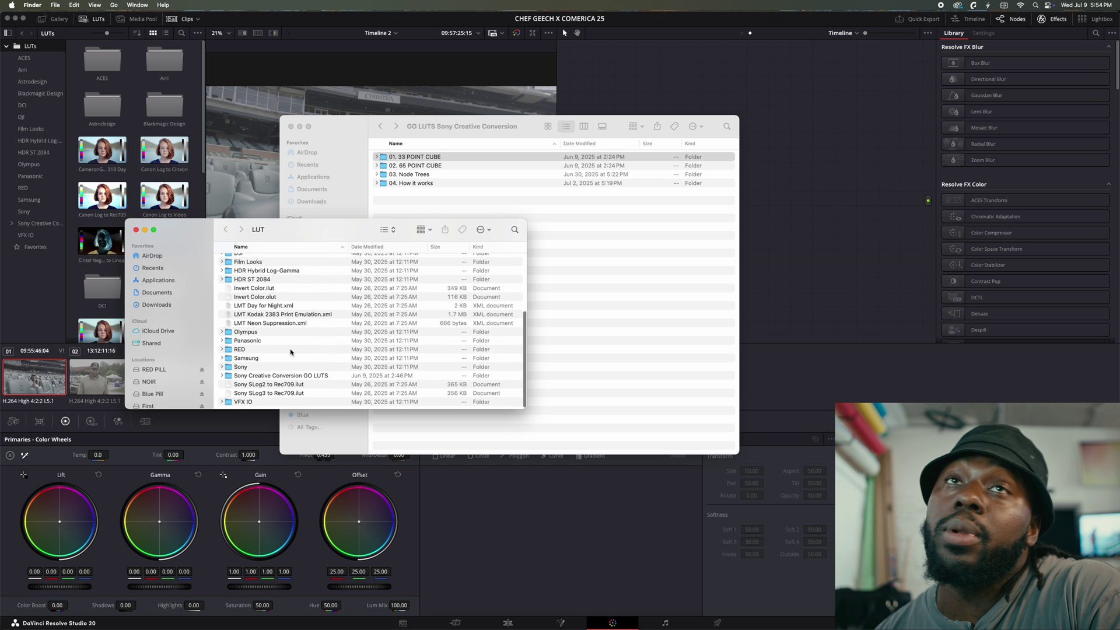
scroll(291, 351, "down", 1)
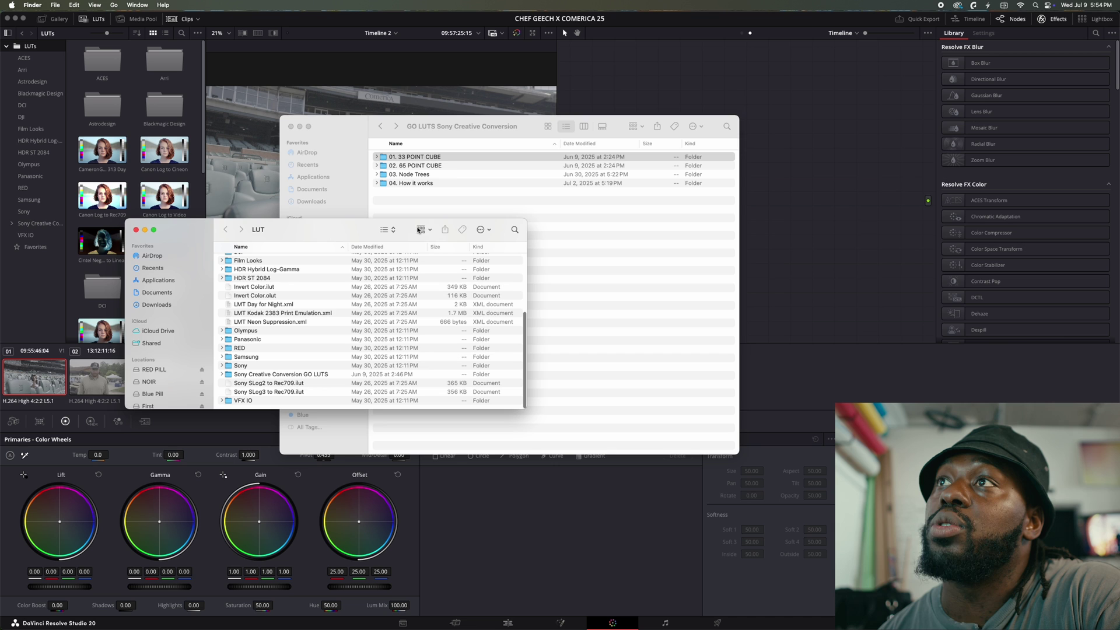
left_click(446, 167)
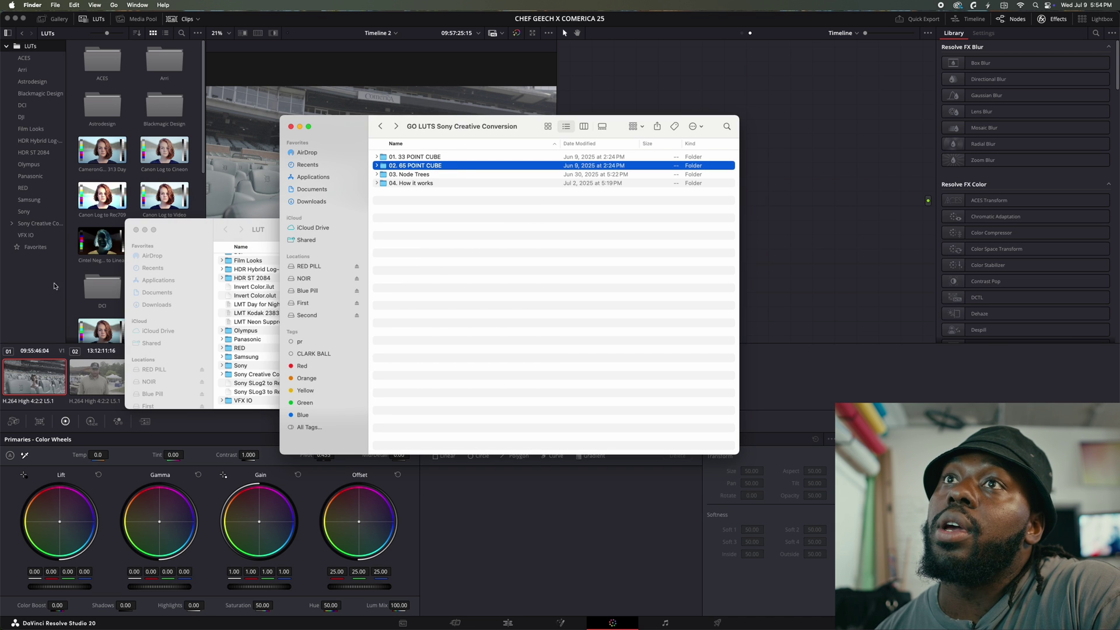
left_click(51, 285)
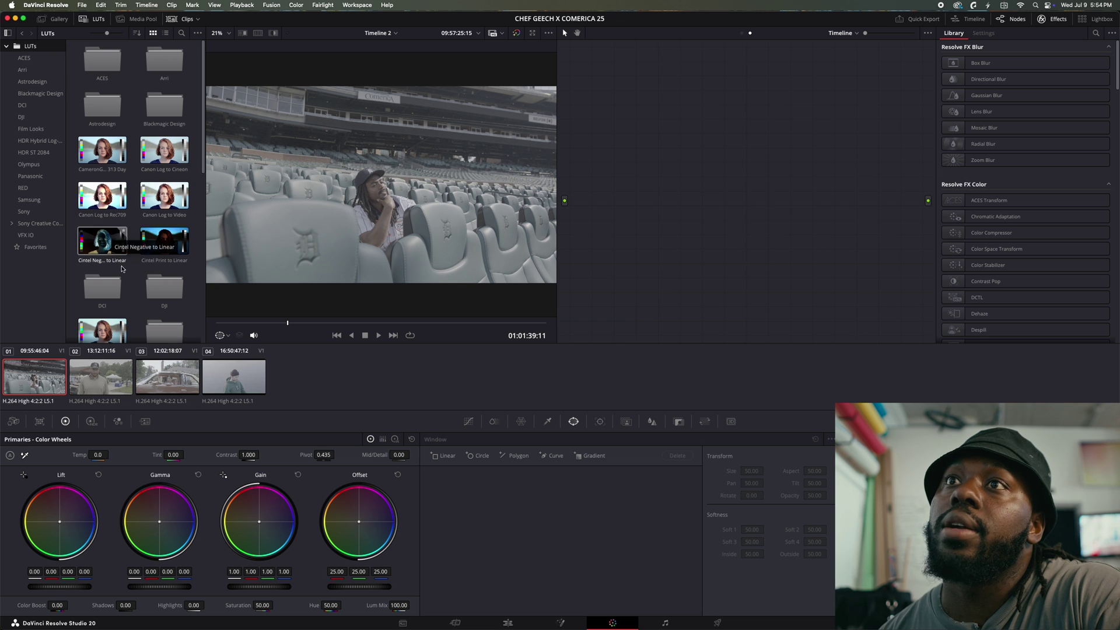
Scroll the LUT browser down to the Sony Creative Conversion folder
scroll(121, 269, "down", 10)
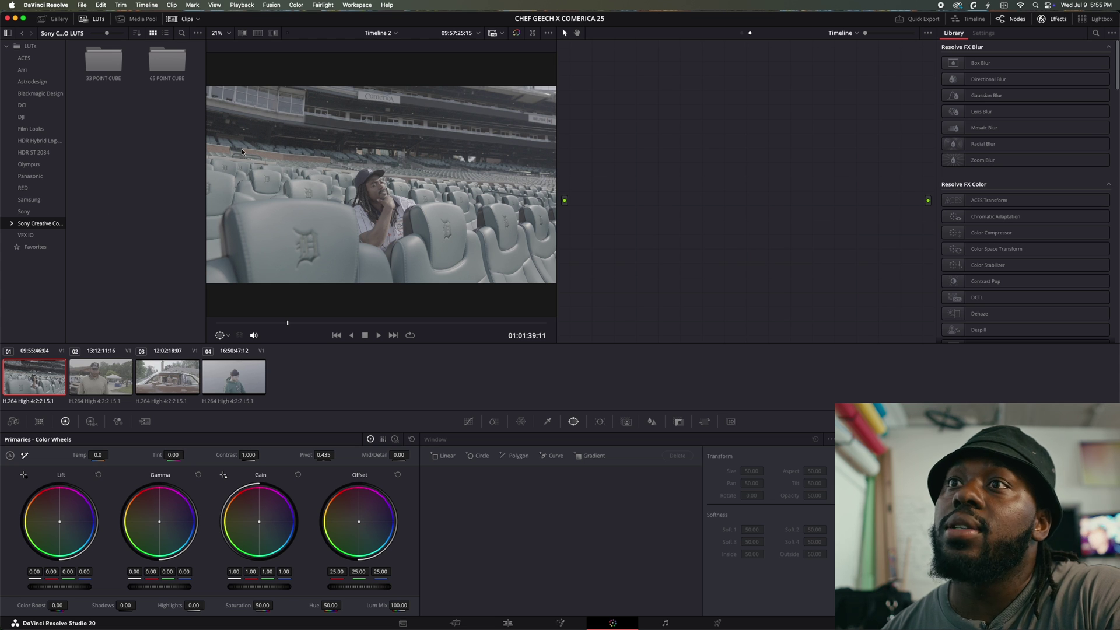
Preview clips 01 to 04 in the viewer, ending on clip 04's hoodie shot
left_click(234, 377)
left_click(167, 377)
left_click(98, 375)
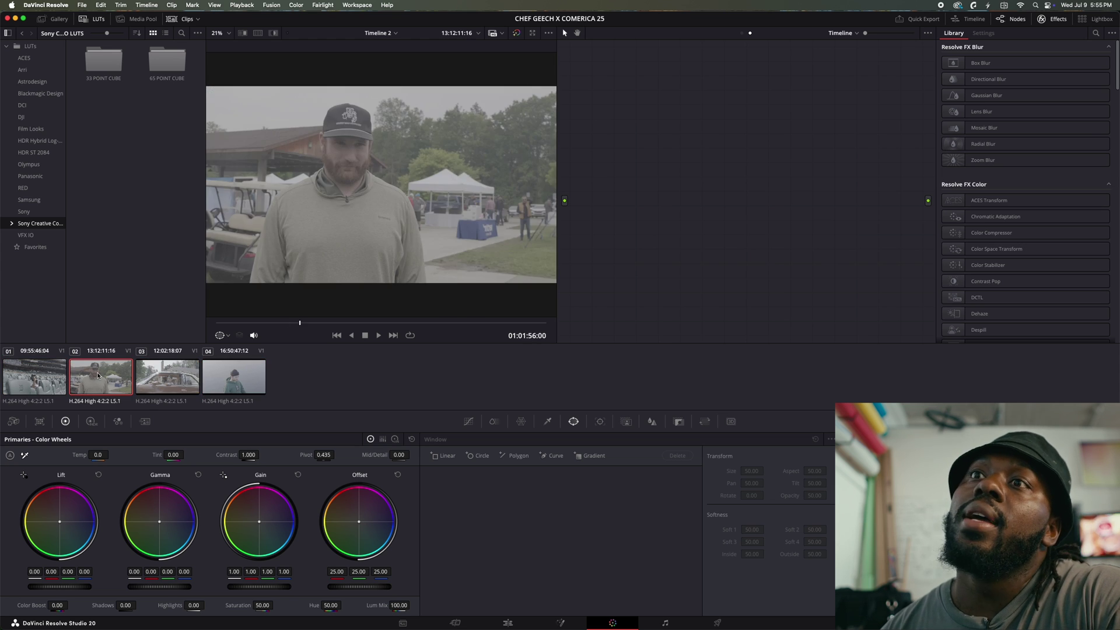
left_click(63, 374)
left_click(73, 375)
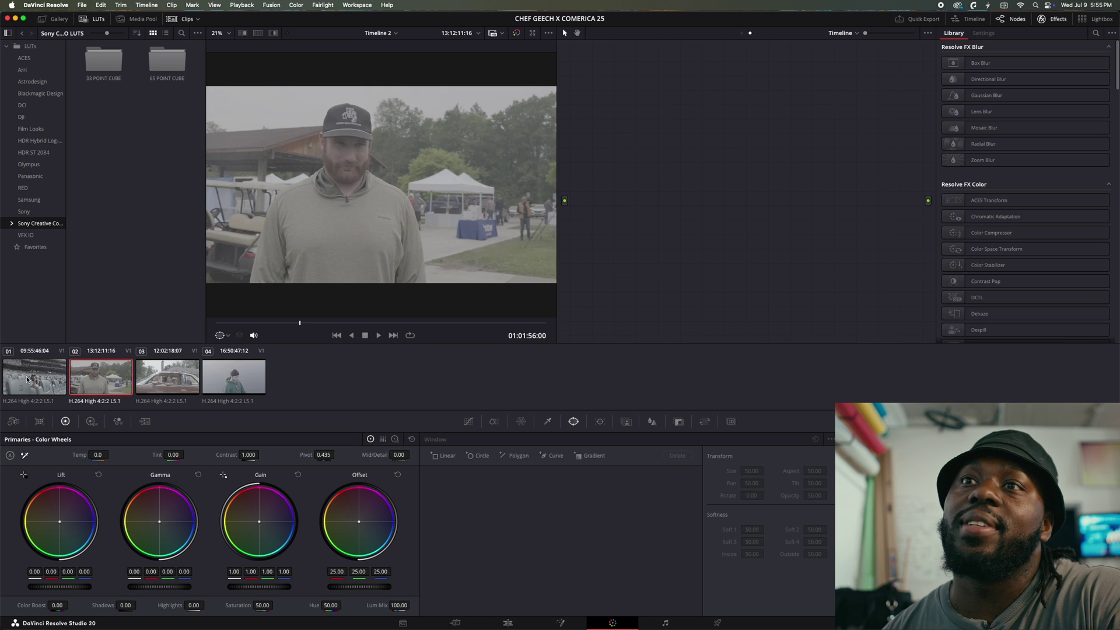
left_click(58, 377)
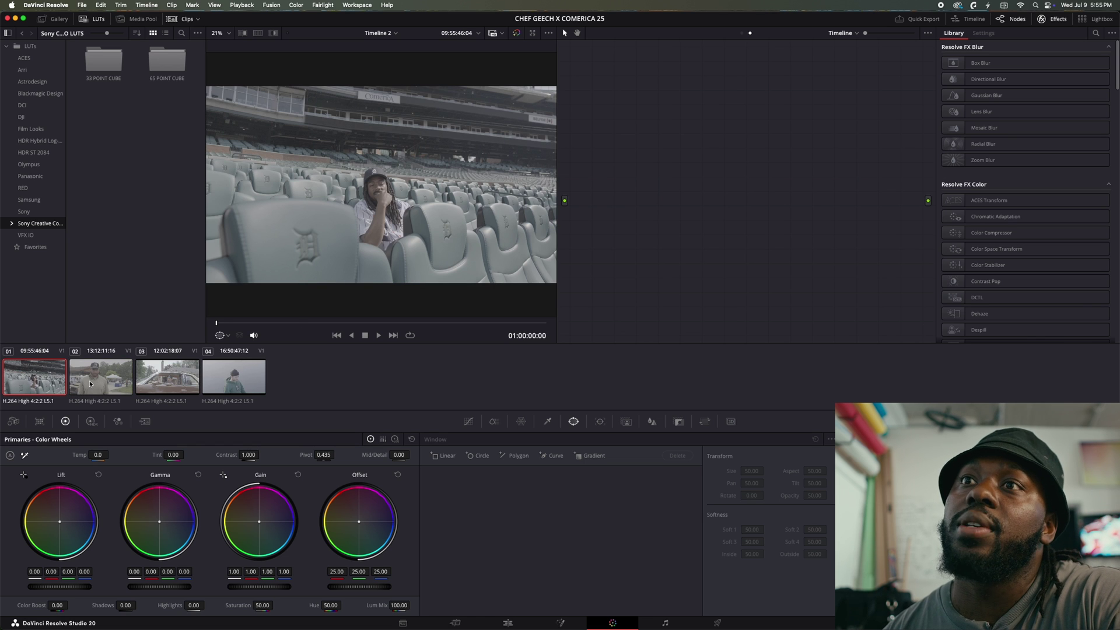
left_click(90, 383)
left_click(166, 391)
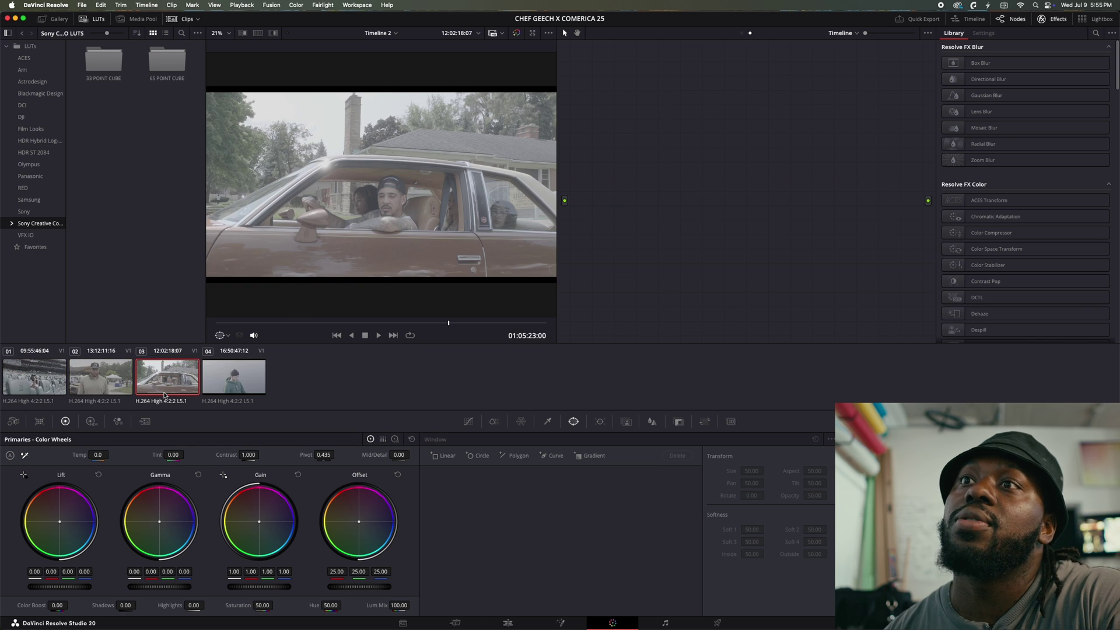
left_click(222, 385)
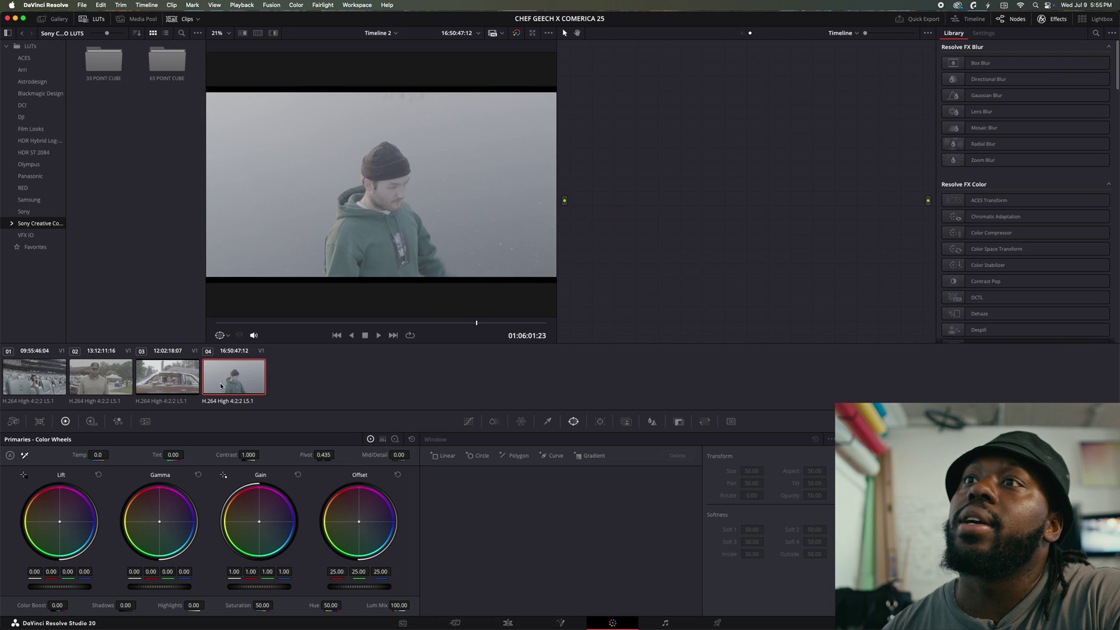
key("Up")
key("Up")
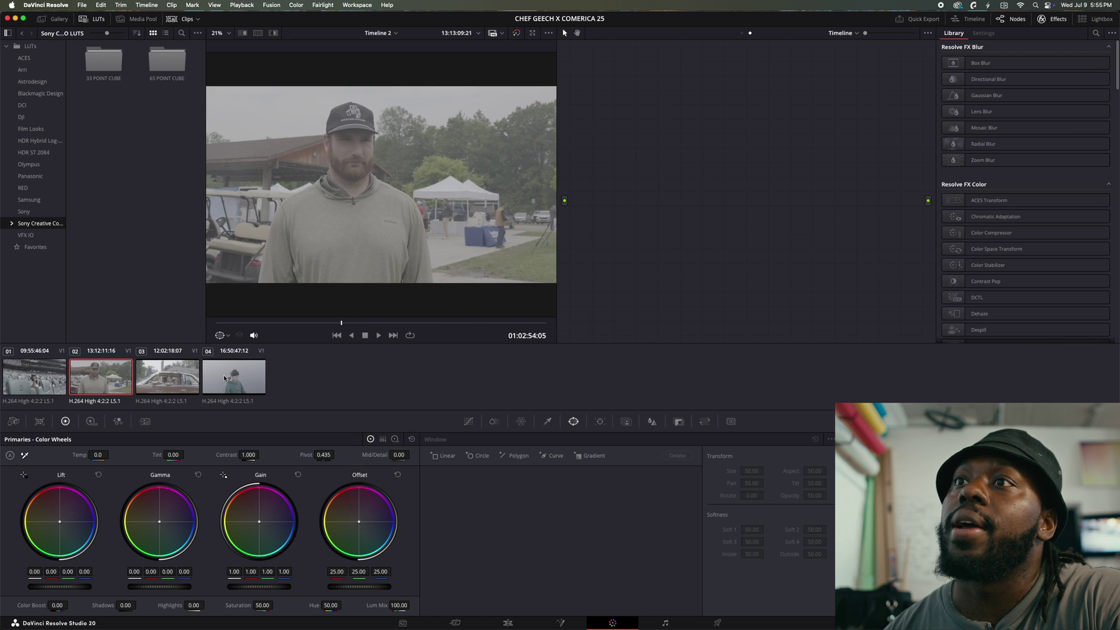
left_click(241, 379)
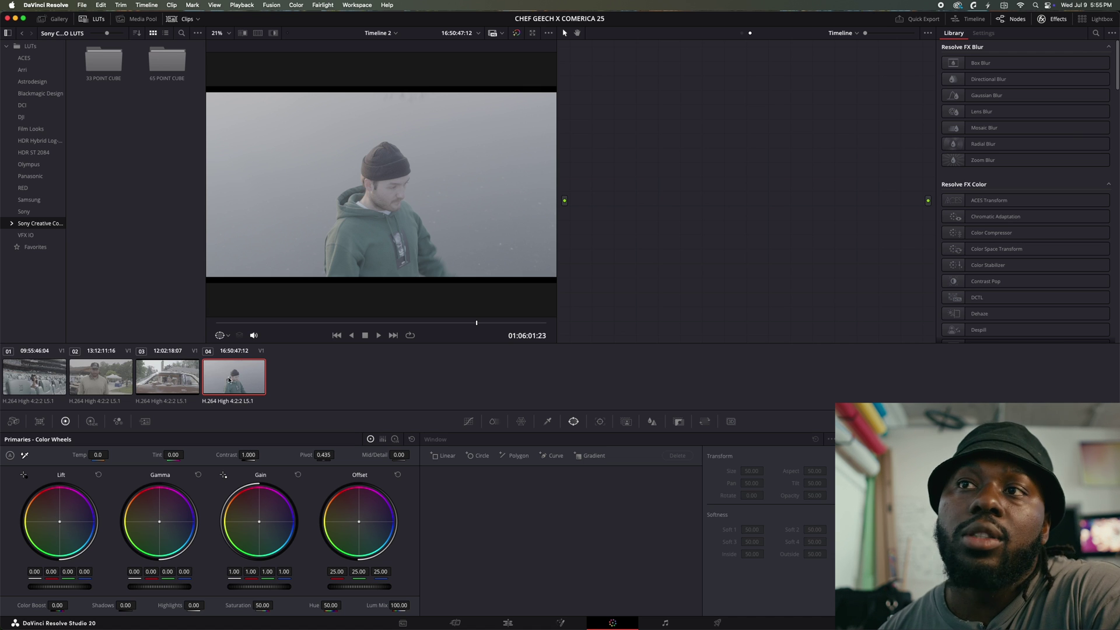
Review clips 02, 03 and 01 again, then settle back on clip 04
left_click(112, 381)
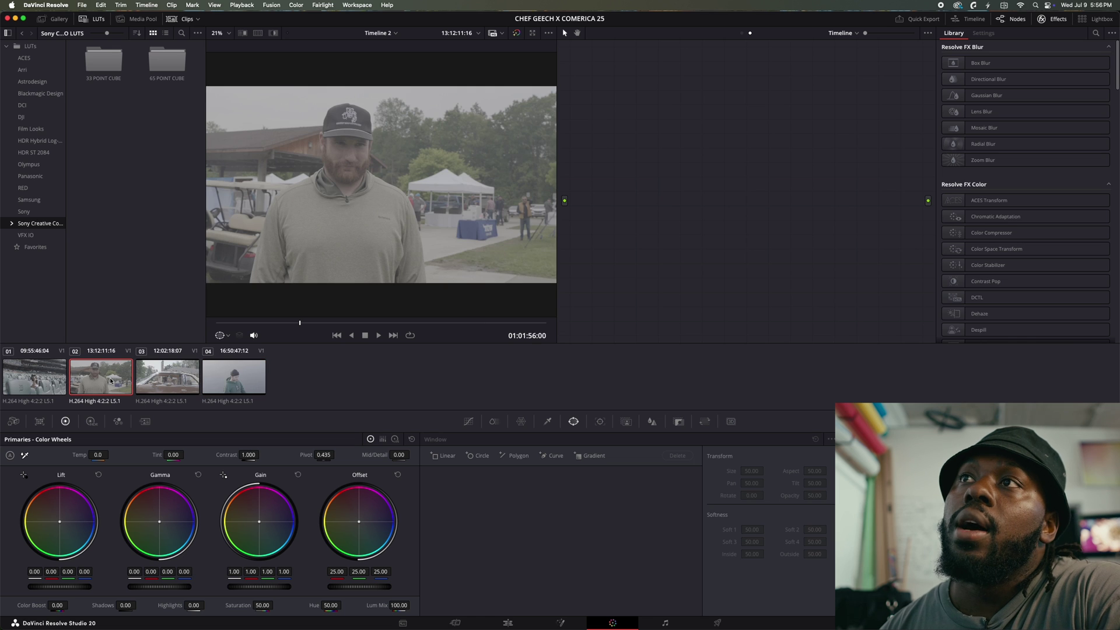
left_click(169, 384)
left_click(219, 384)
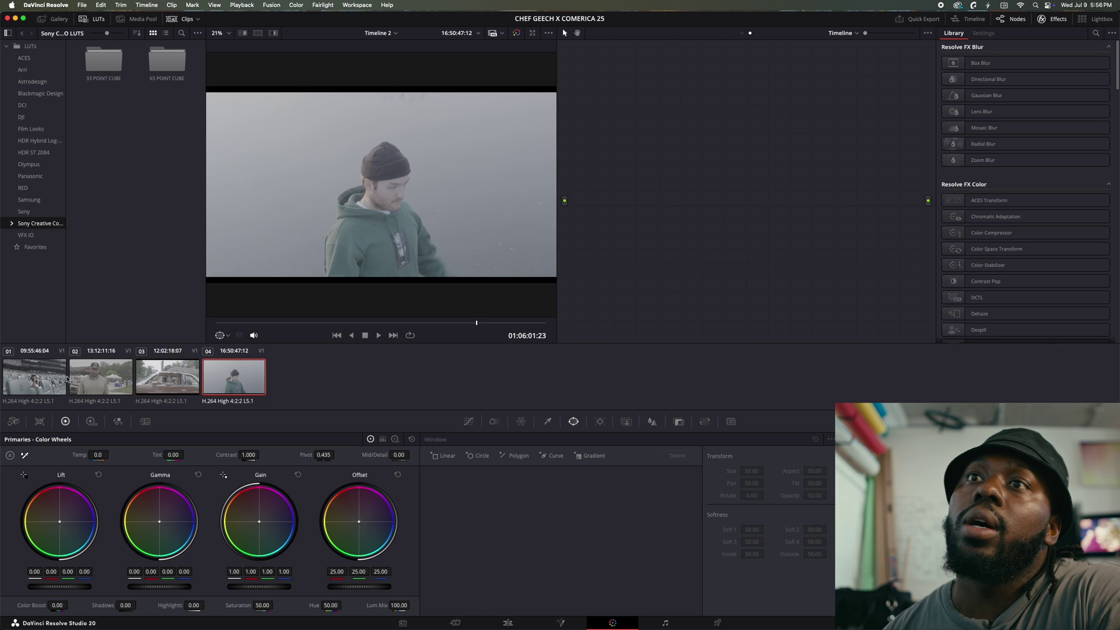
left_click(65, 379)
left_click(129, 386)
left_click(222, 379)
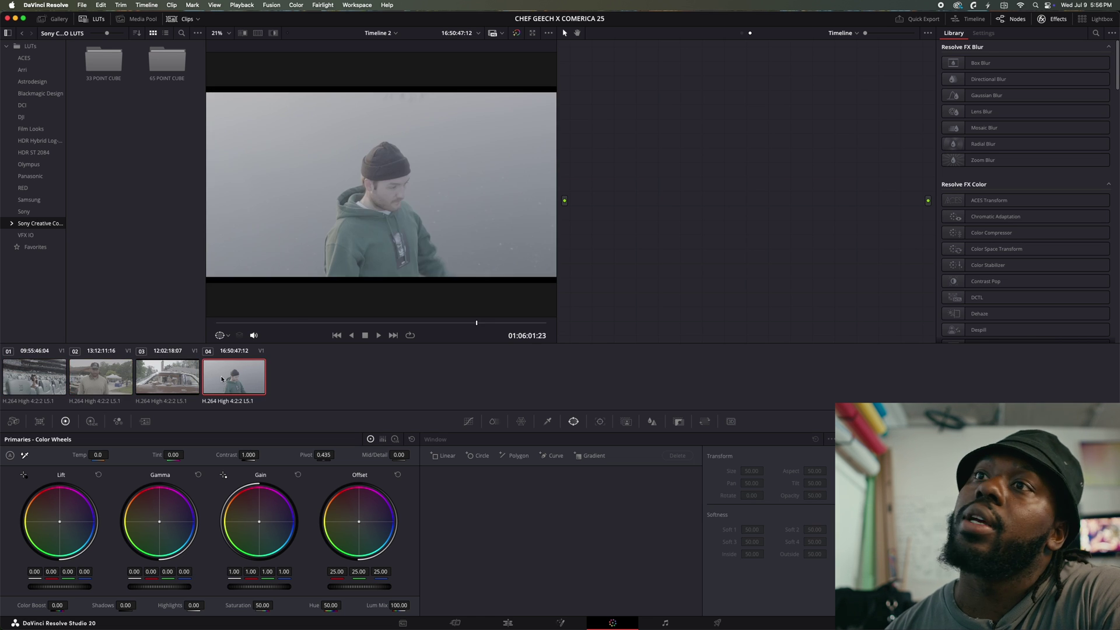
Add all four selected clips into a new color group named yt26
left_click(48, 375, "shift")
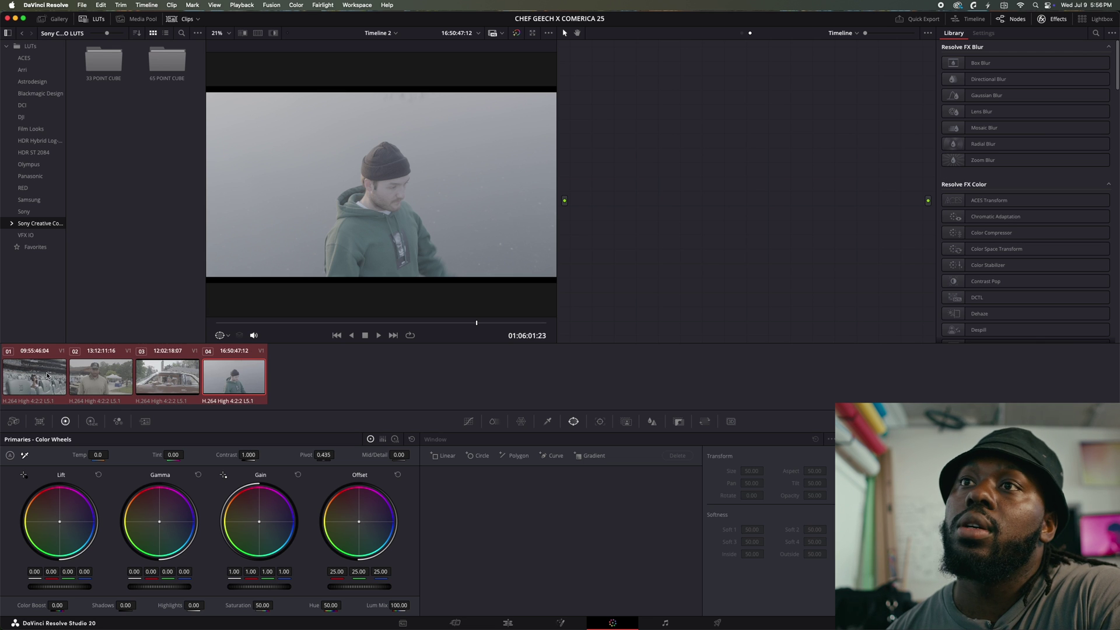
right_click(173, 378)
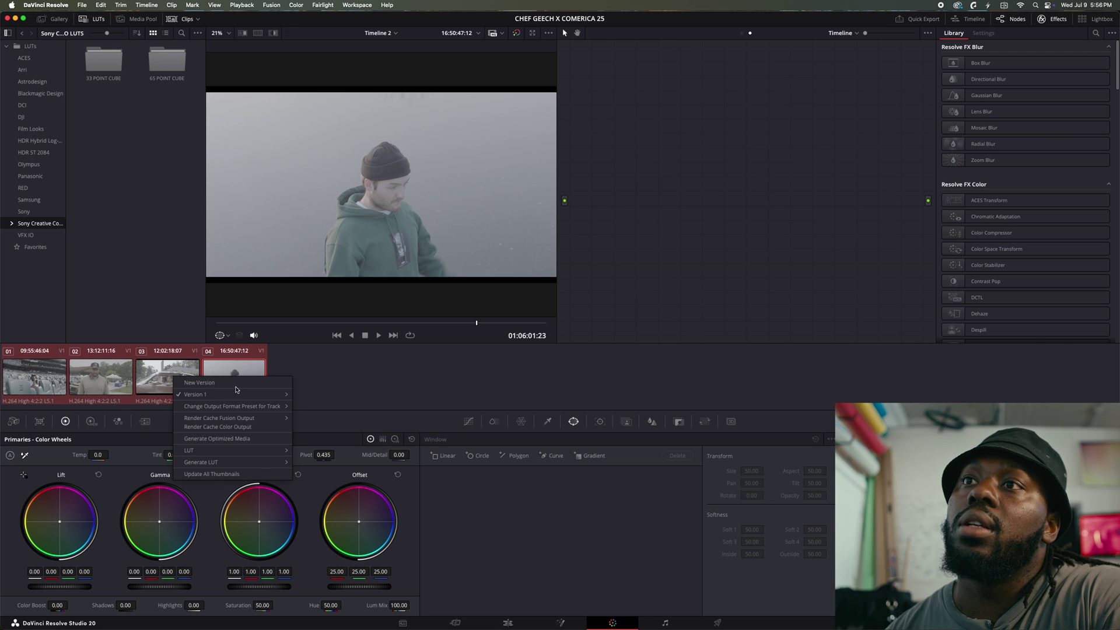
left_click(220, 366)
left_click(741, 33)
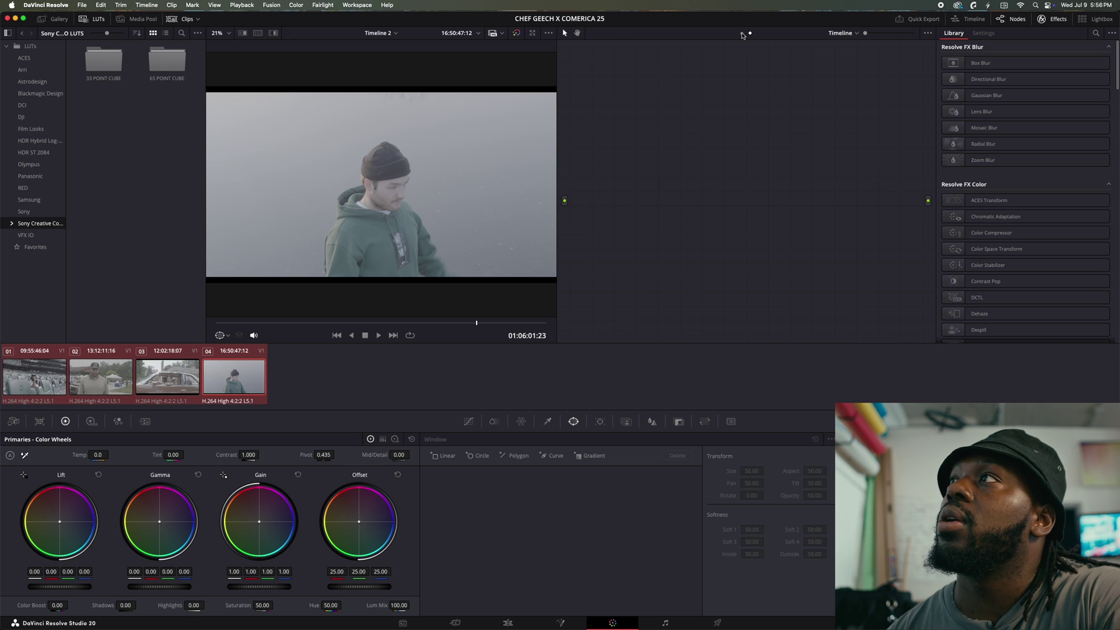
right_click(260, 378)
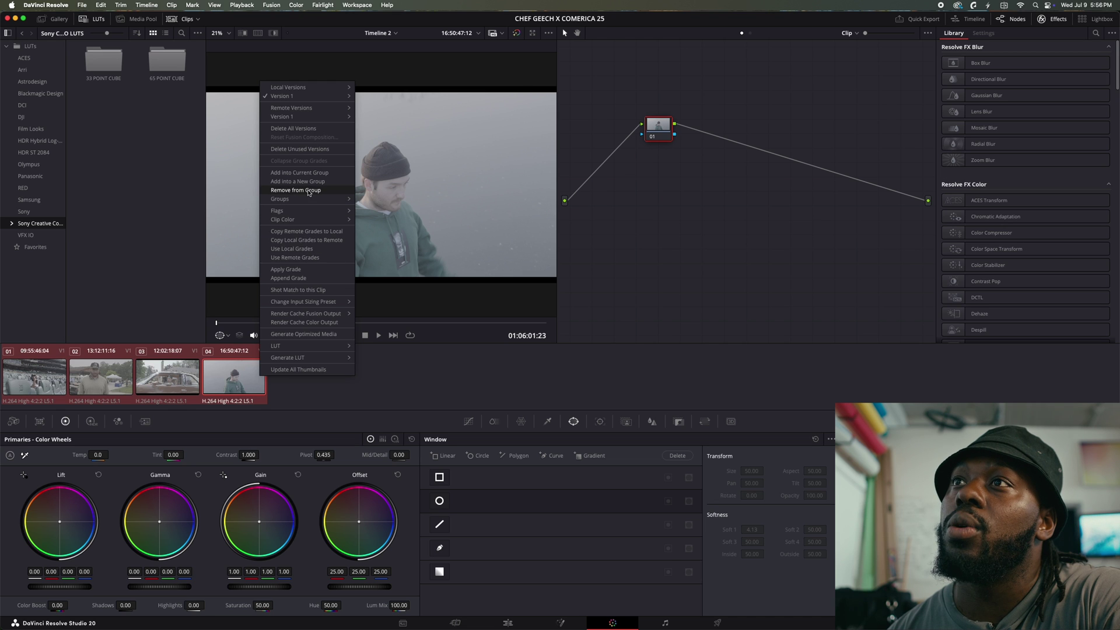
left_click(308, 185)
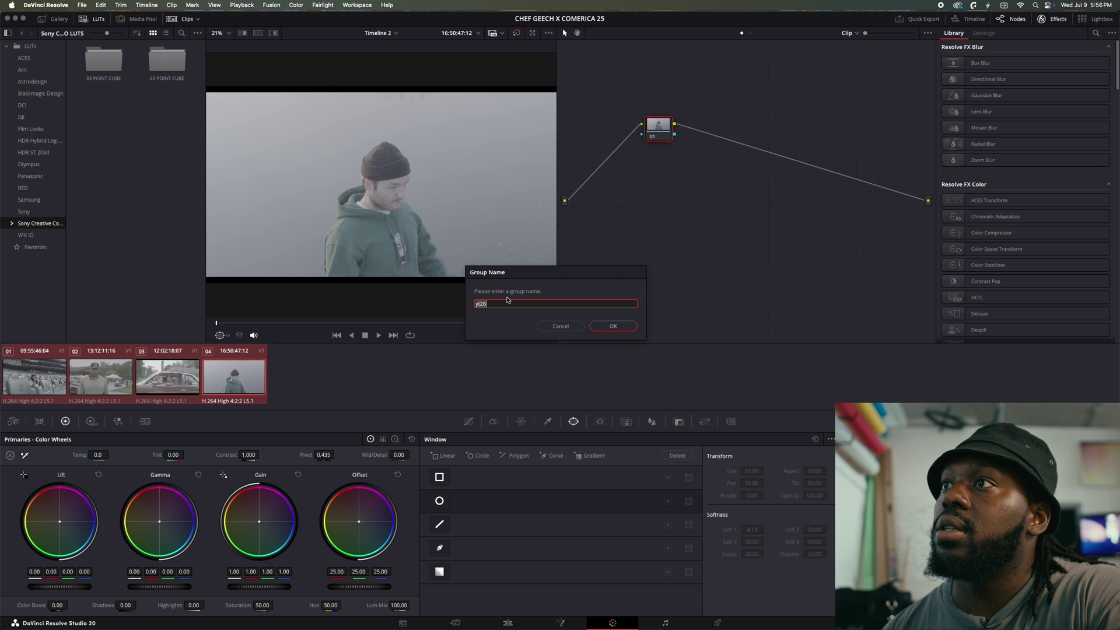
key("Return")
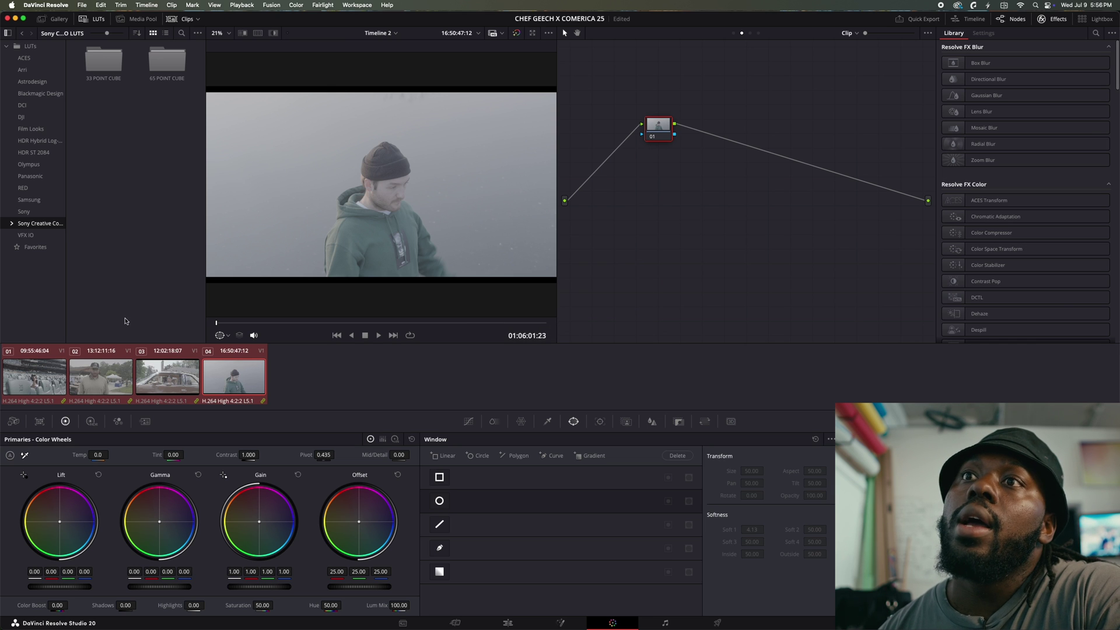
Review grouped clips 02, 01, 03 and 04 in the viewer
left_click(108, 381)
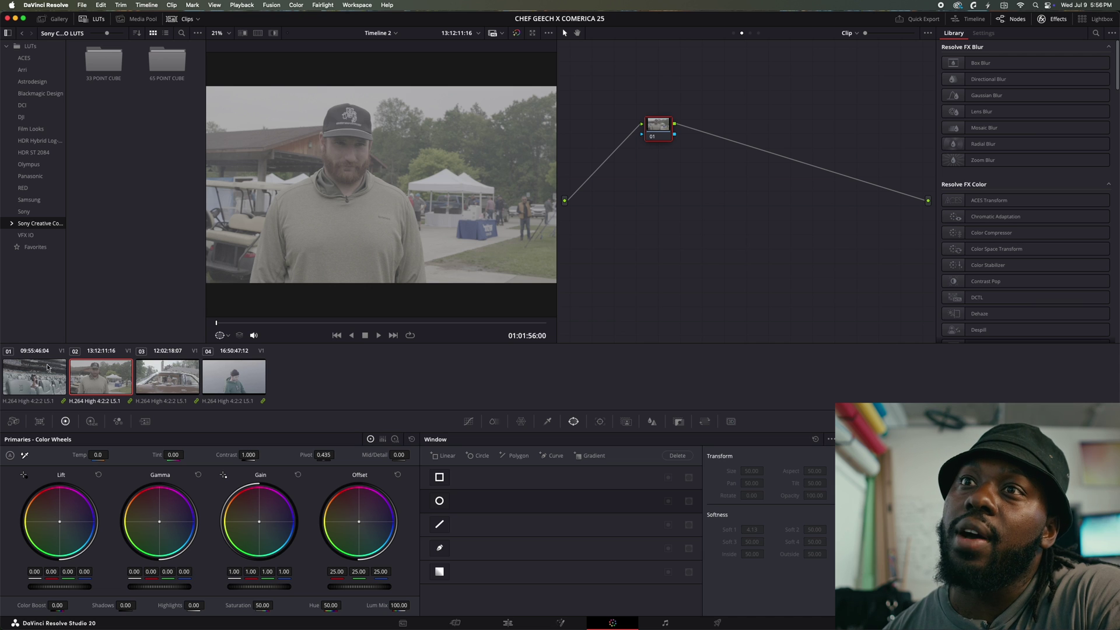
left_click(49, 368)
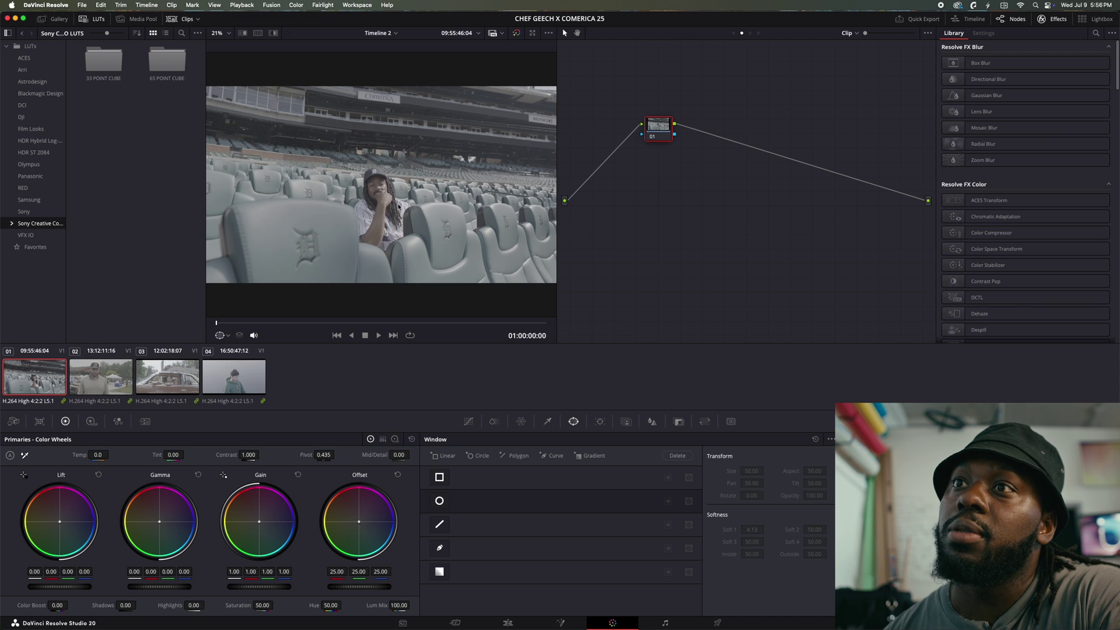
left_click(190, 368)
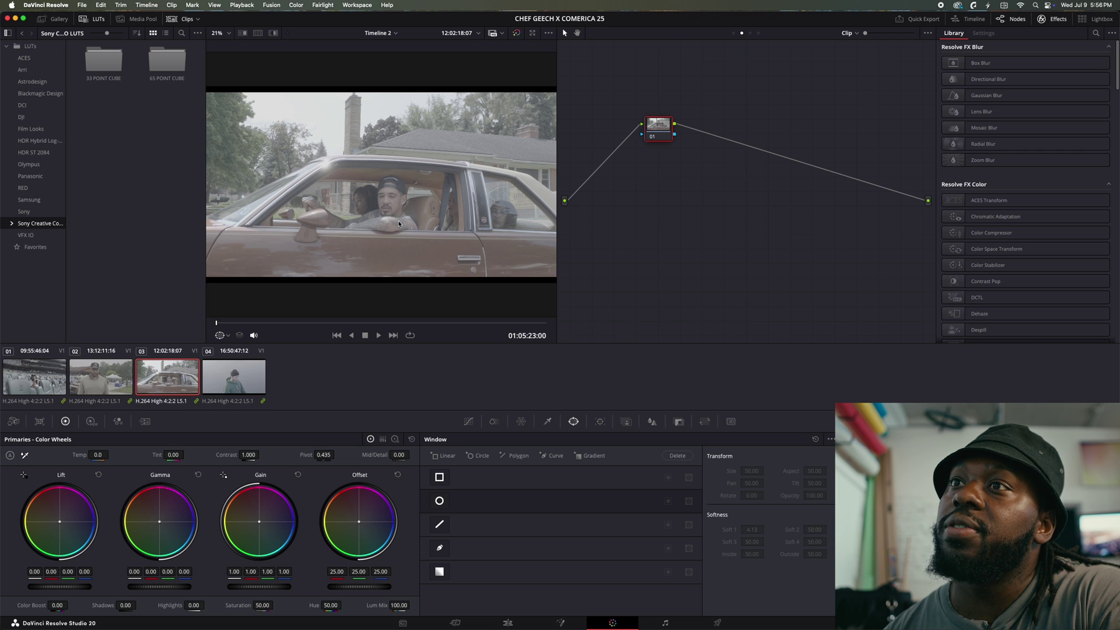
left_click(261, 380)
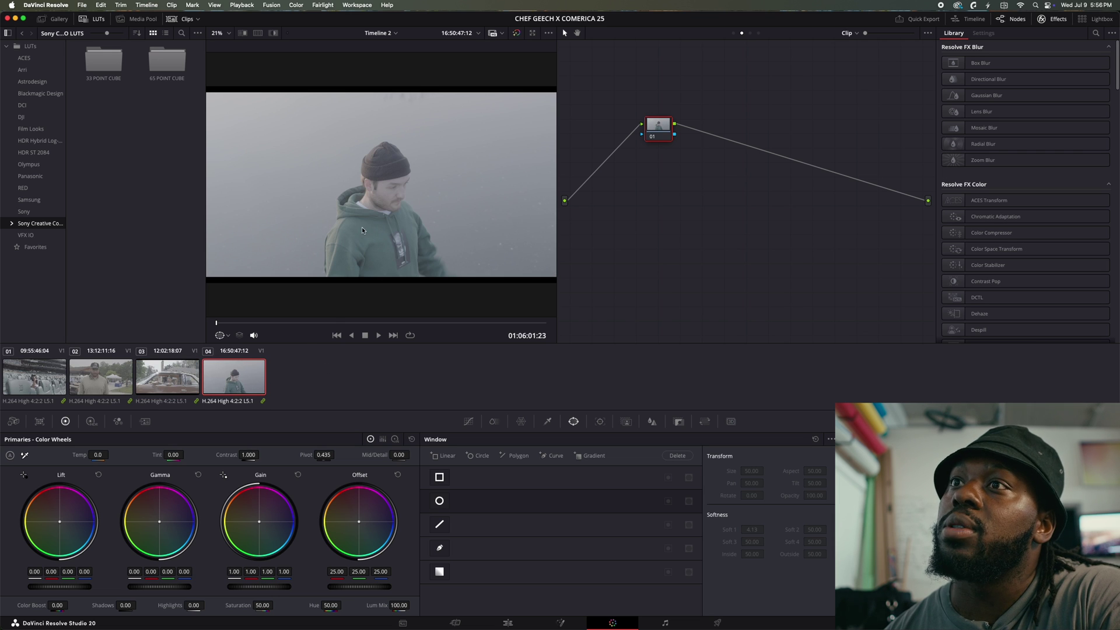
Return to clip 03's car shot and show the group's Post-Clip node graph
left_click(173, 385)
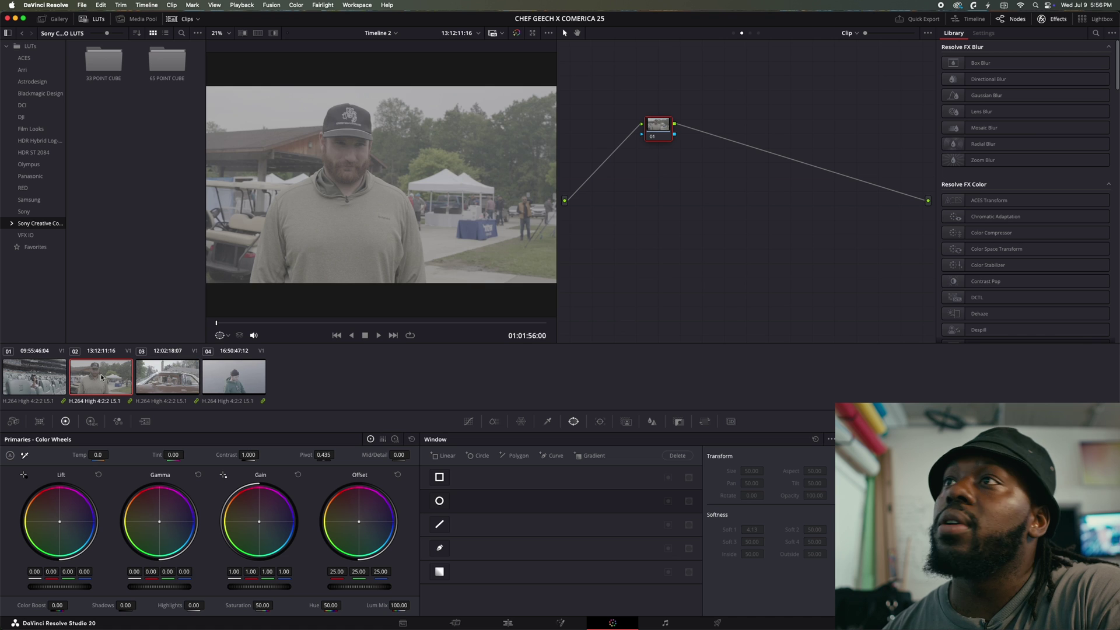
left_click(103, 377)
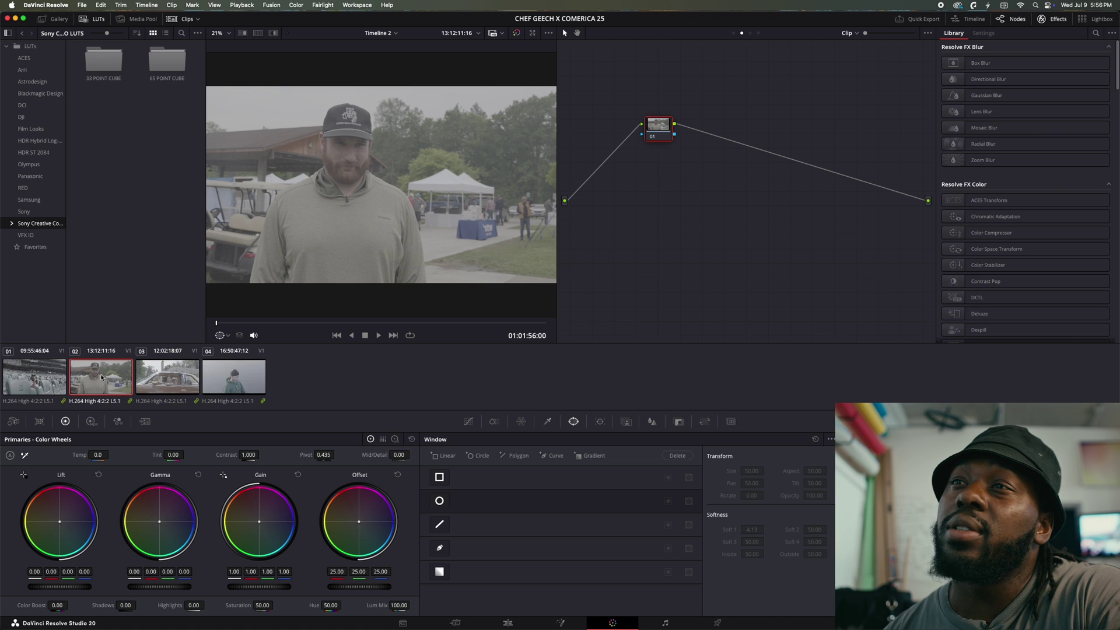
left_click(195, 387)
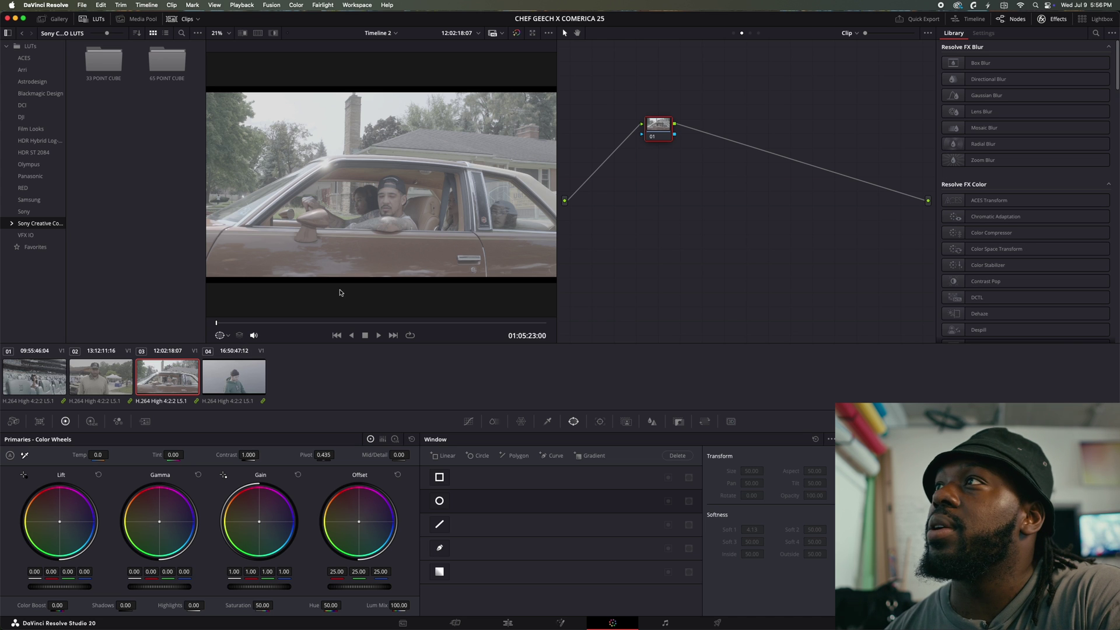
left_click(749, 33)
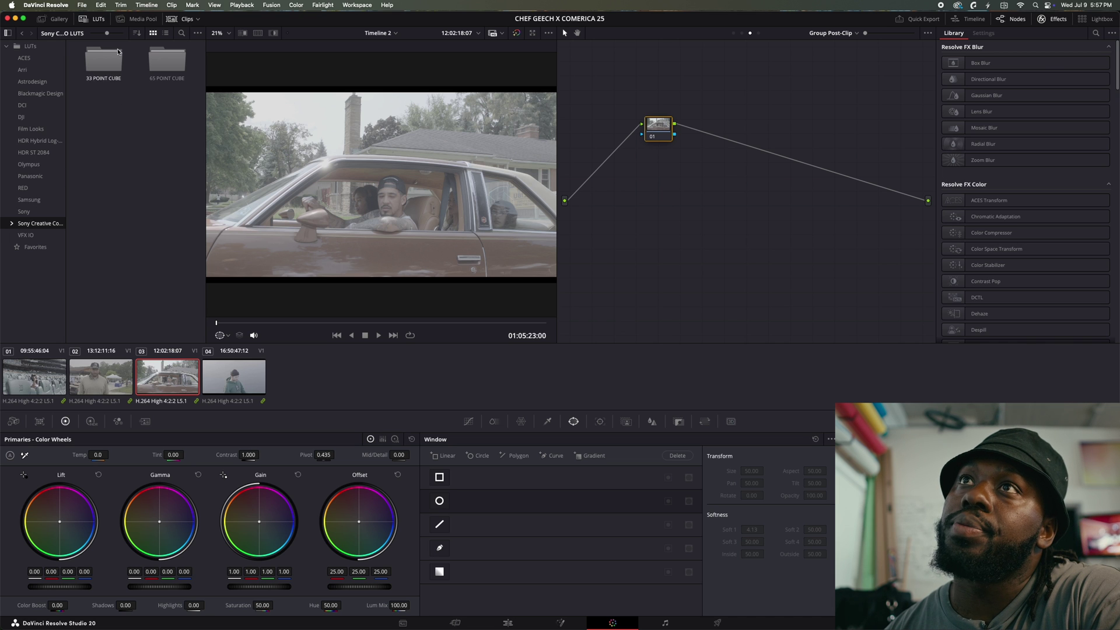
Apply the saved PowerGrade still's 15-node tree to the group Post-Clip and select its CST node
left_click(53, 19)
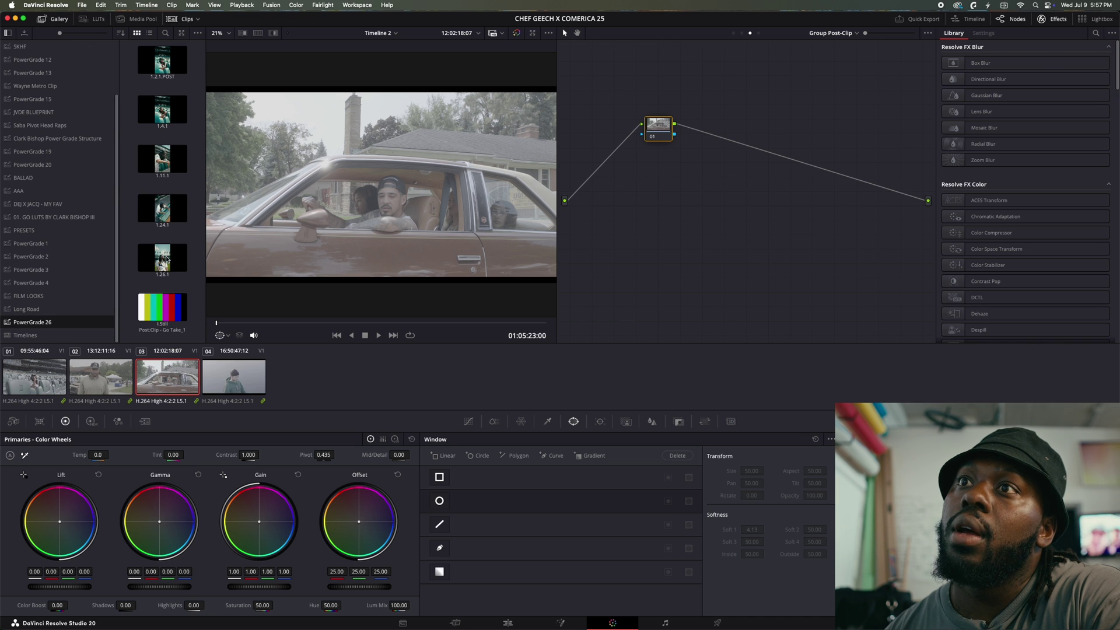
left_click_drag(162, 306, 688, 251)
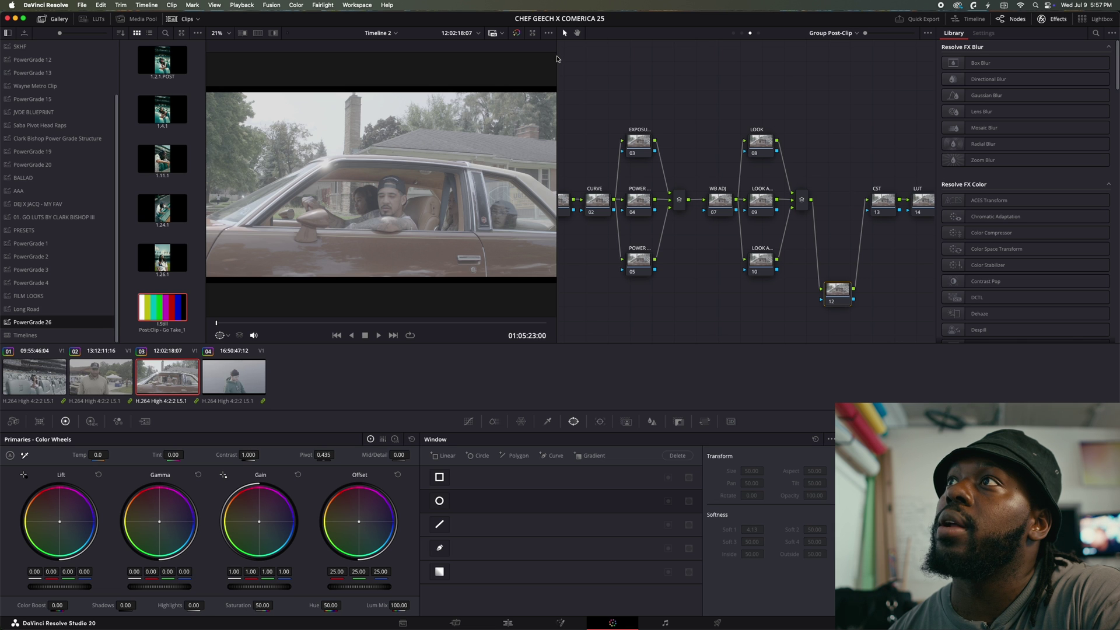
left_click_drag(557, 58, 435, 55)
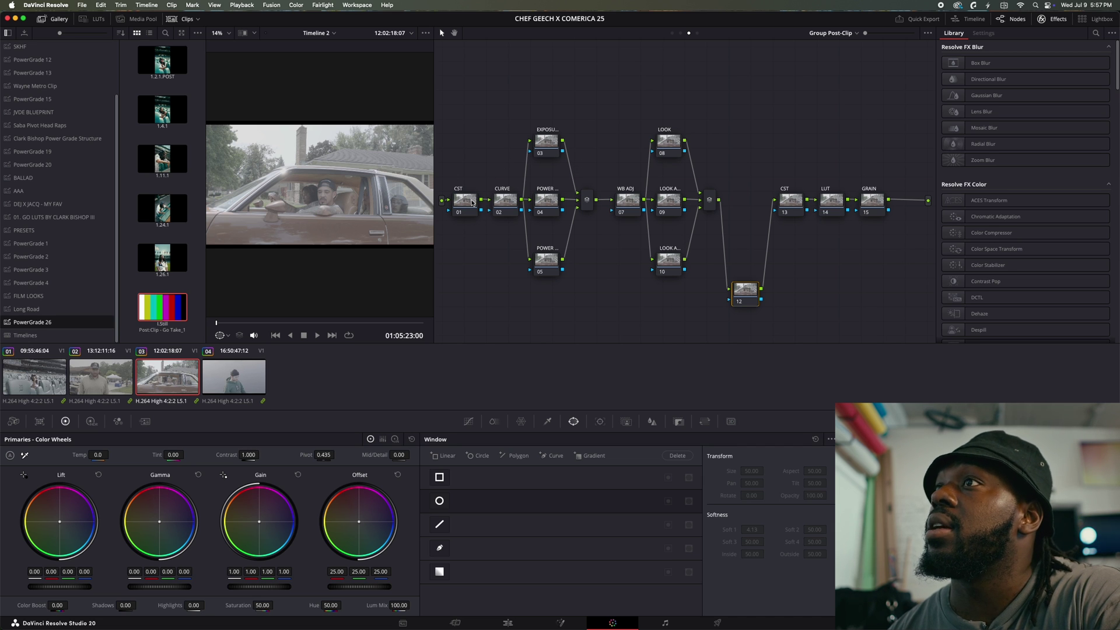
left_click(465, 206)
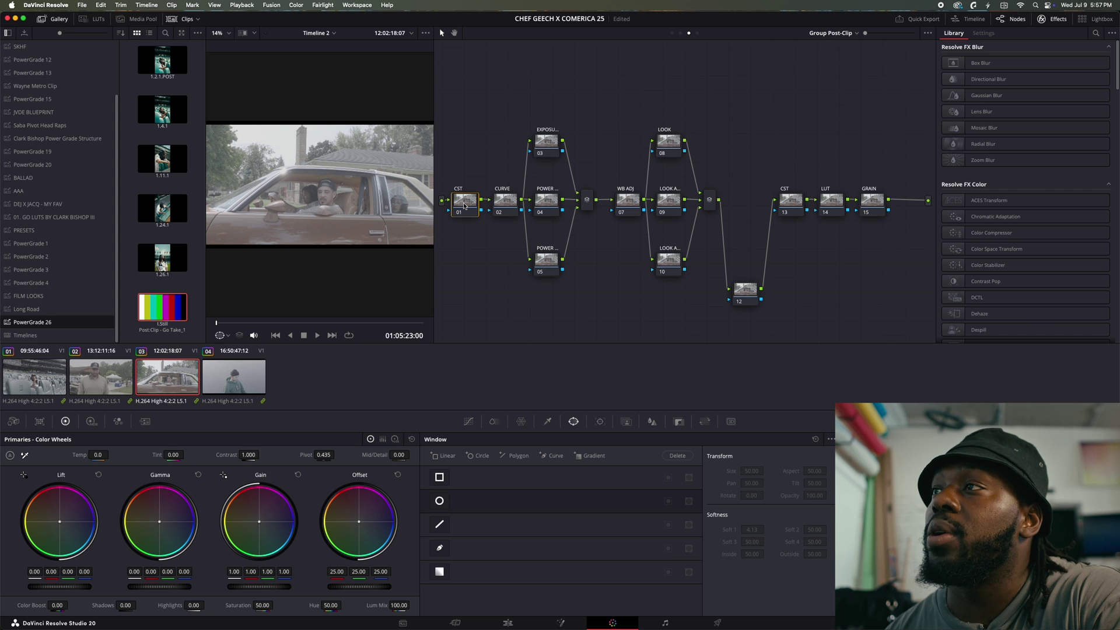
Select the LUT node, open the Sony 65 POINT CUBE LUT folder, and hide the Effects Library
left_click(838, 204)
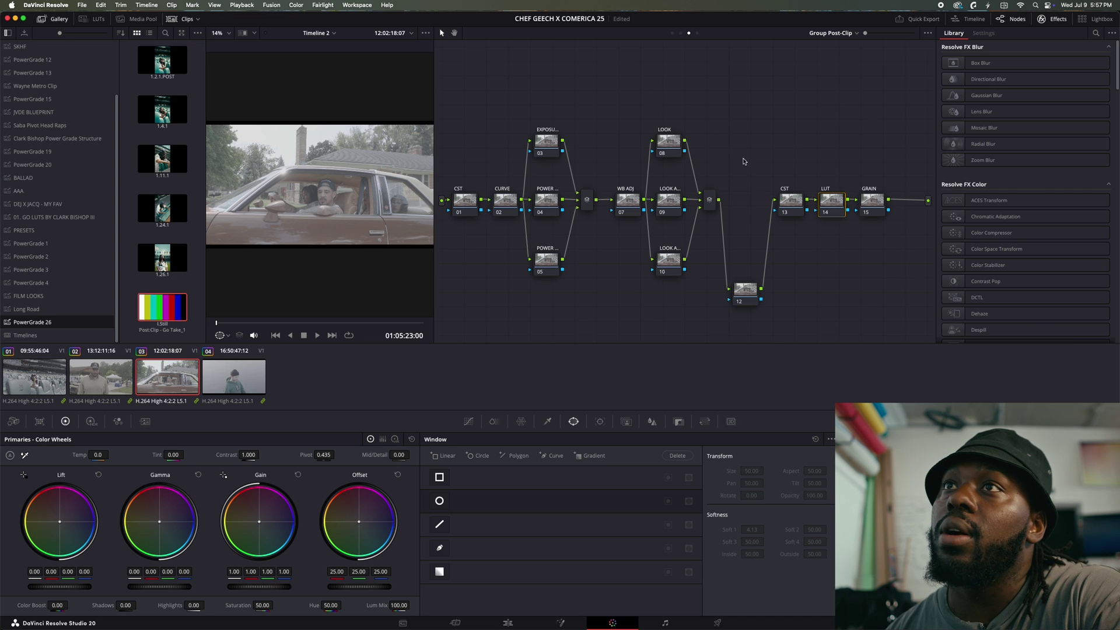
left_click(93, 18)
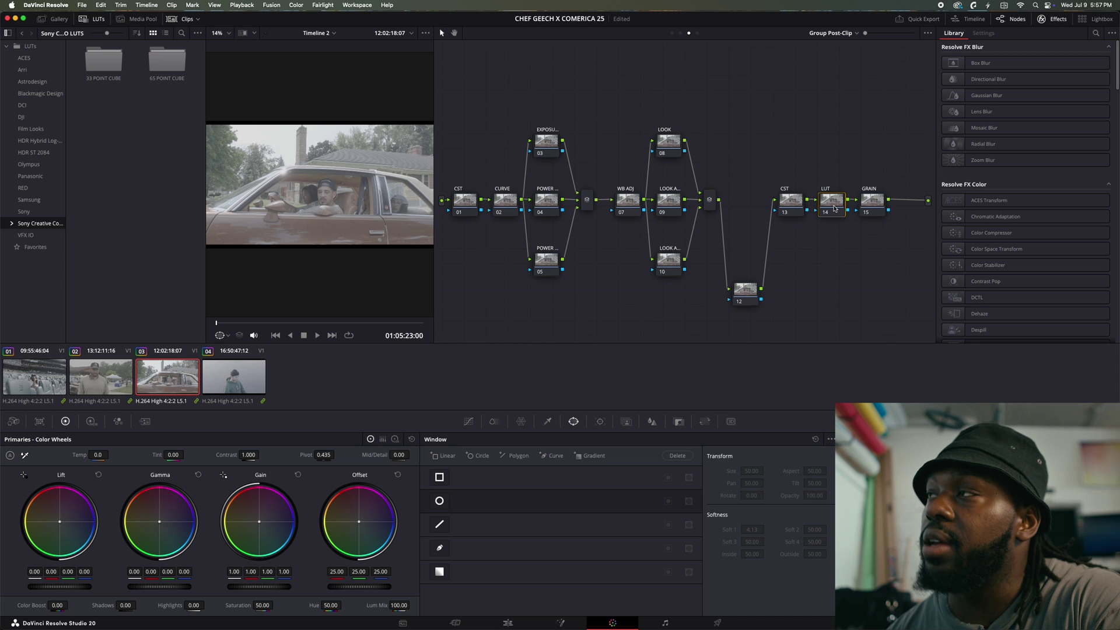
right_click(835, 212)
mouse_move(868, 307)
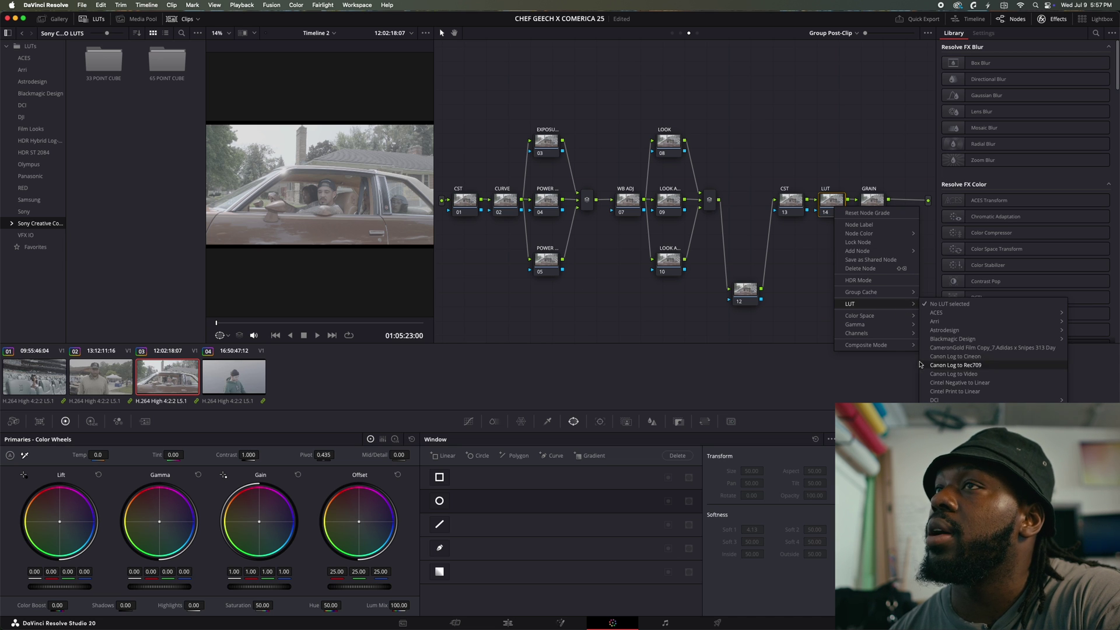
left_click(163, 69)
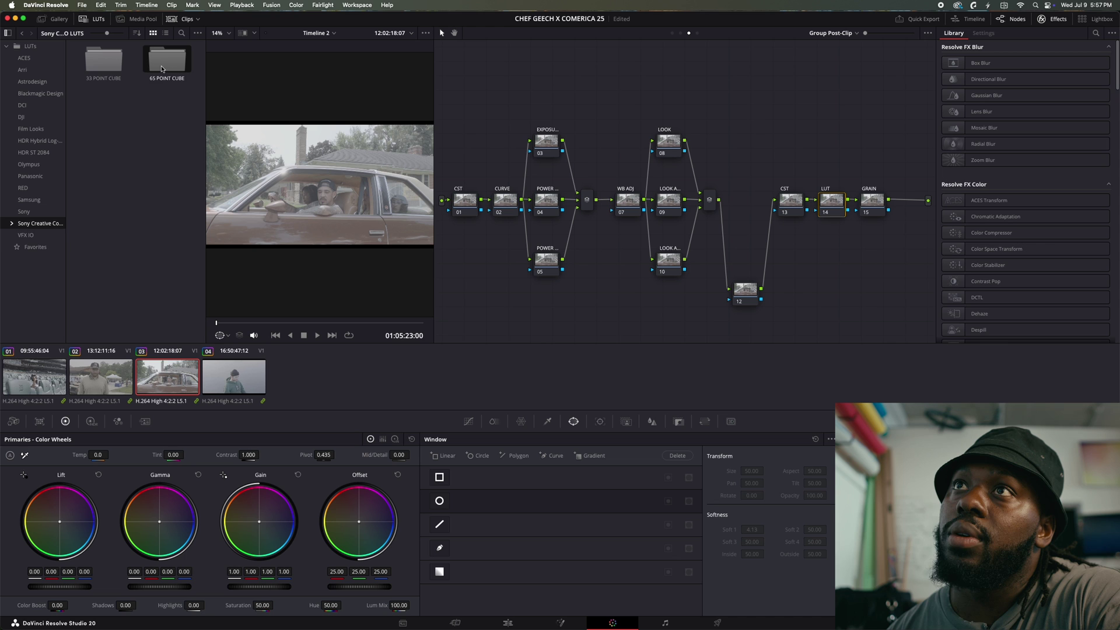
double_click(163, 69)
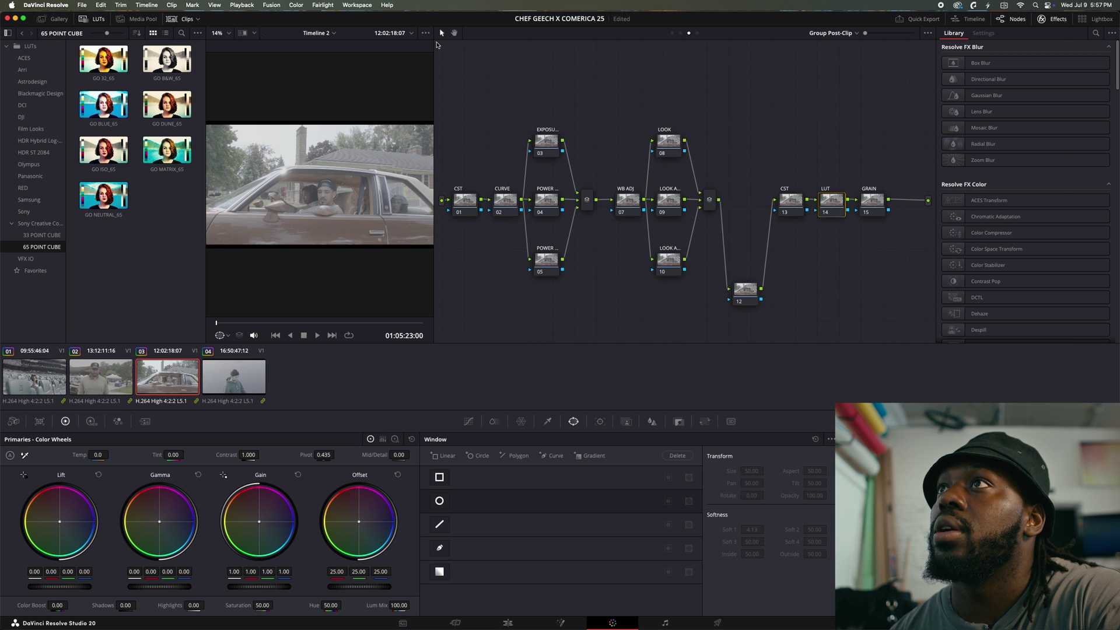
key("ctrl+shift+e")
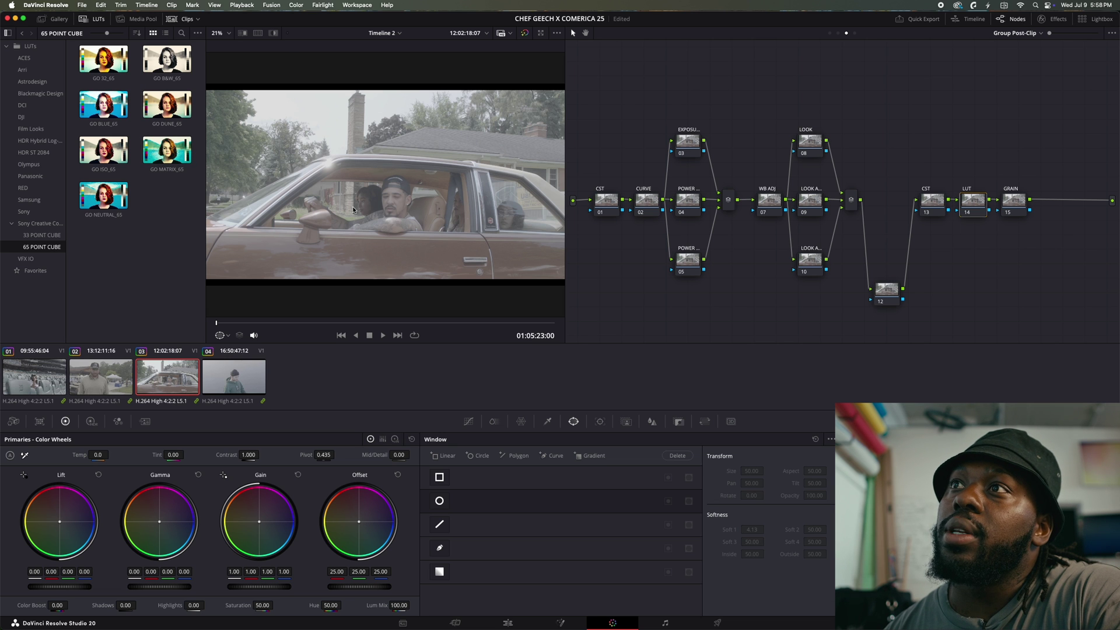
Apply GO NEUTRAL_65 to the group LUT node and the Clip - Go Take tree to the car clip
double_click(100, 194)
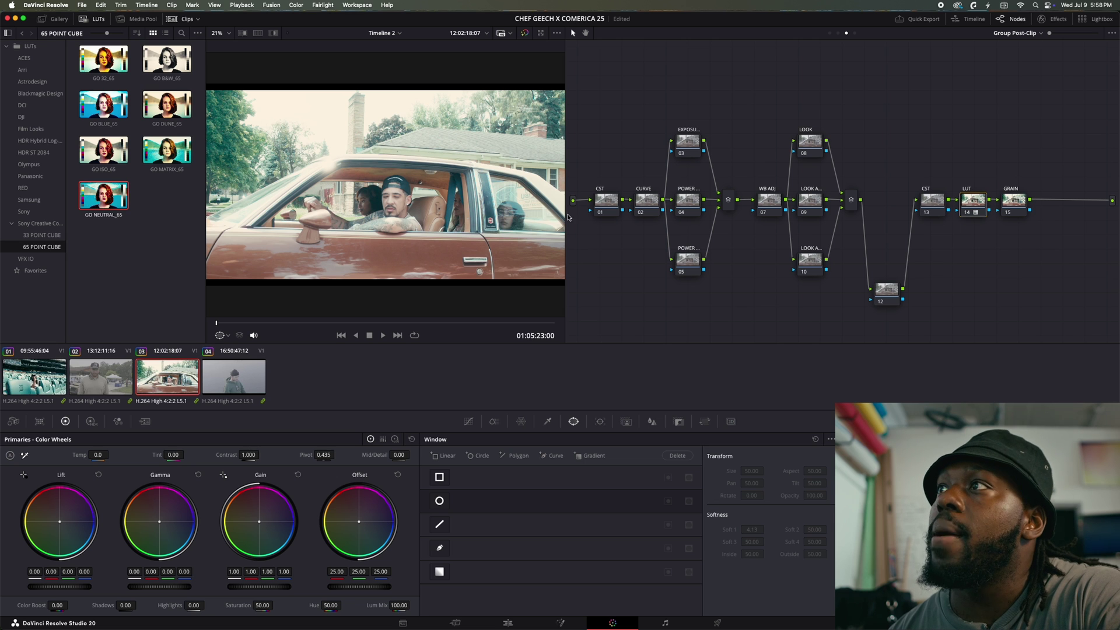
left_click(838, 33)
left_click(59, 19)
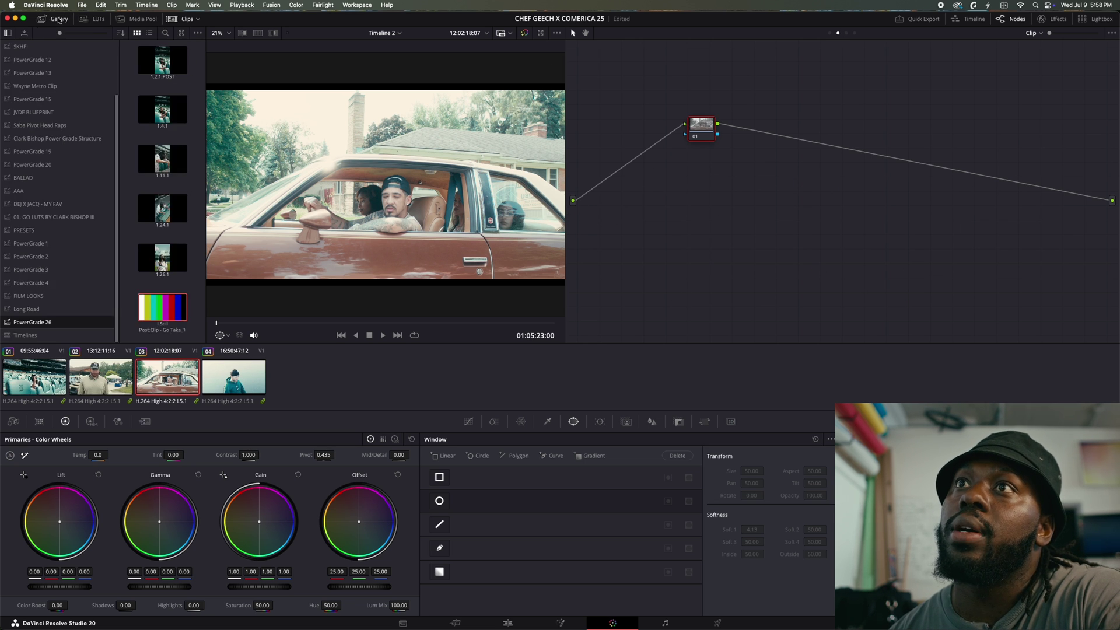
left_click(55, 217)
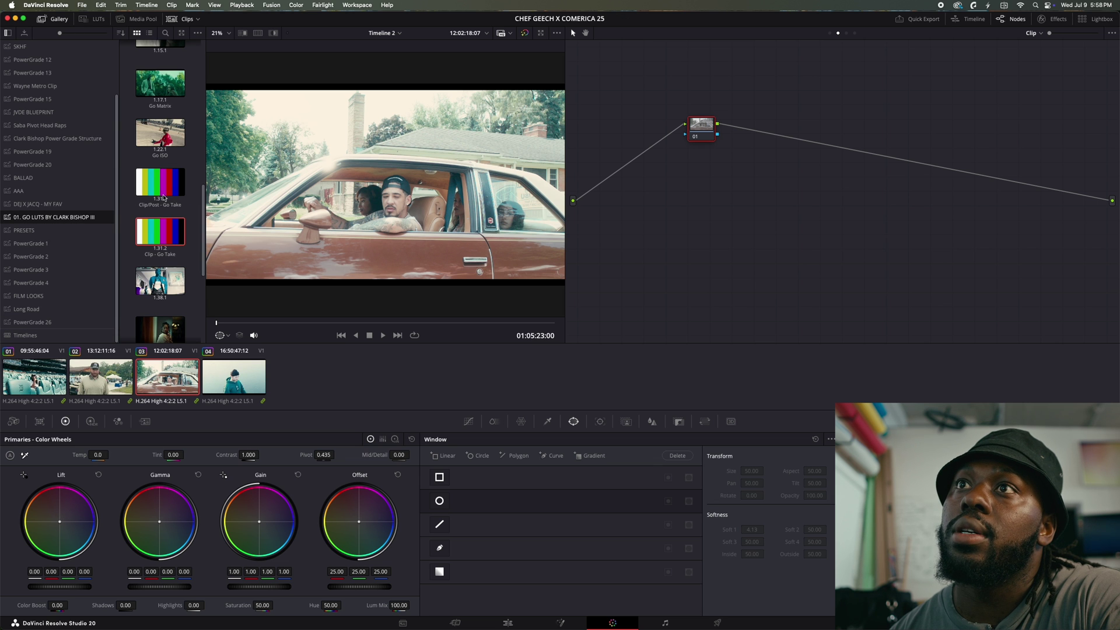
left_click_drag(163, 198, 622, 260)
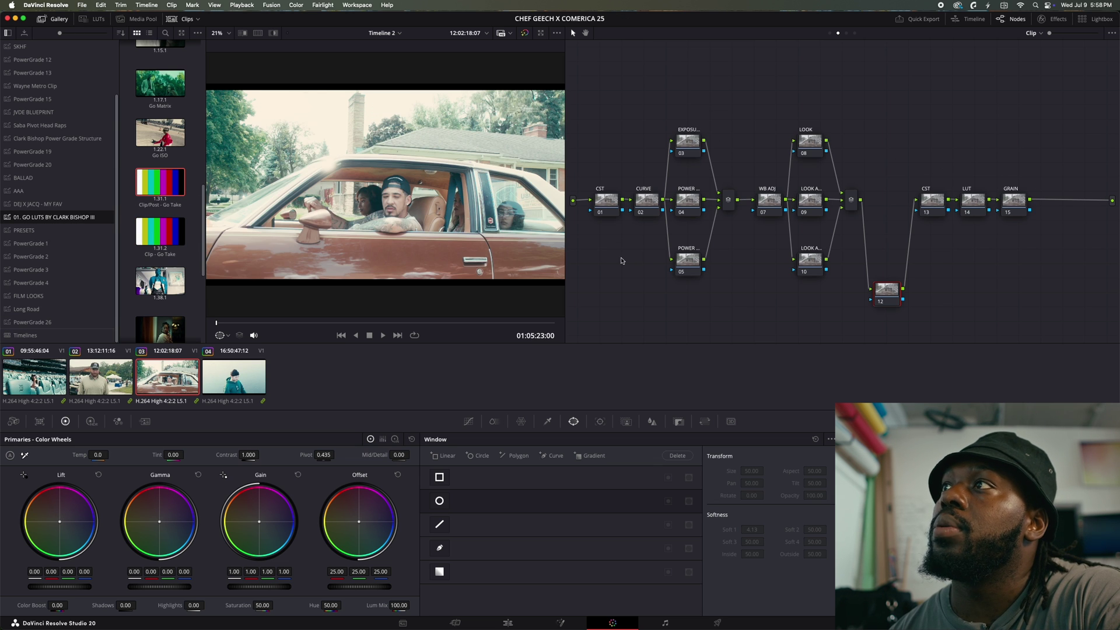
key("super+z")
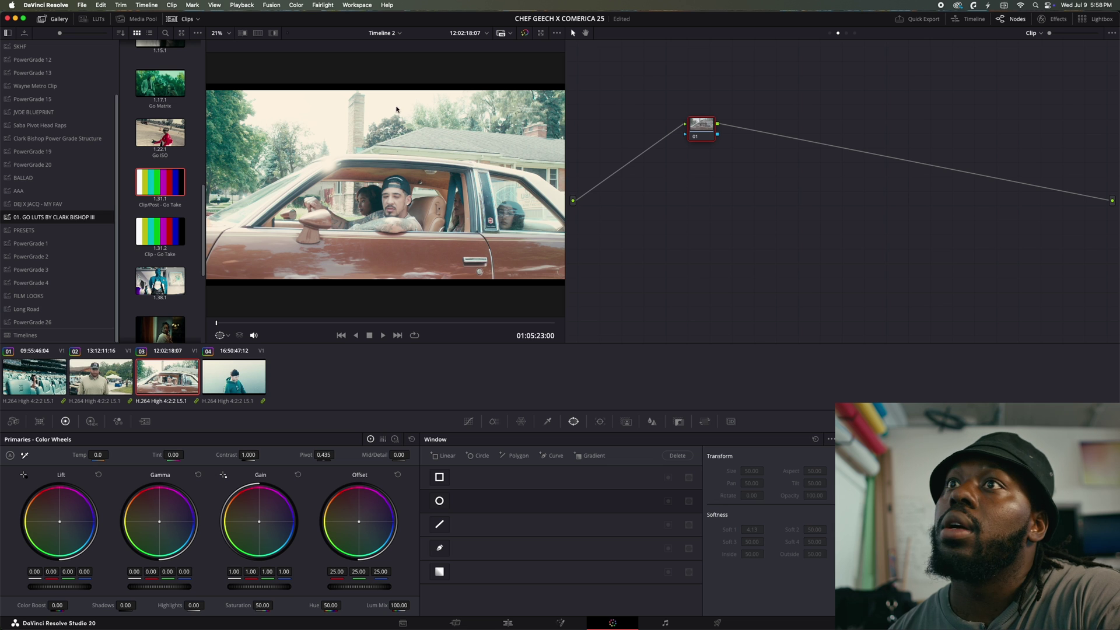
left_click_drag(160, 231, 610, 225)
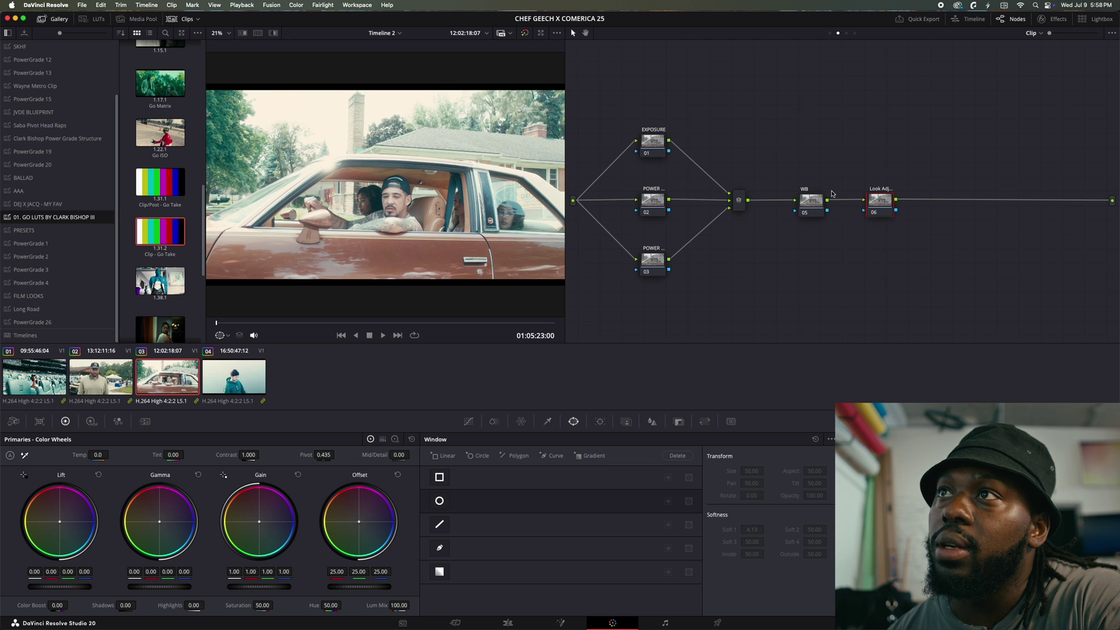
On the car clip's EXPOSURE node, lower Gain, raise Contrast to 1.142 and cut Highlights, then warm Temp on WB
key("super+z")
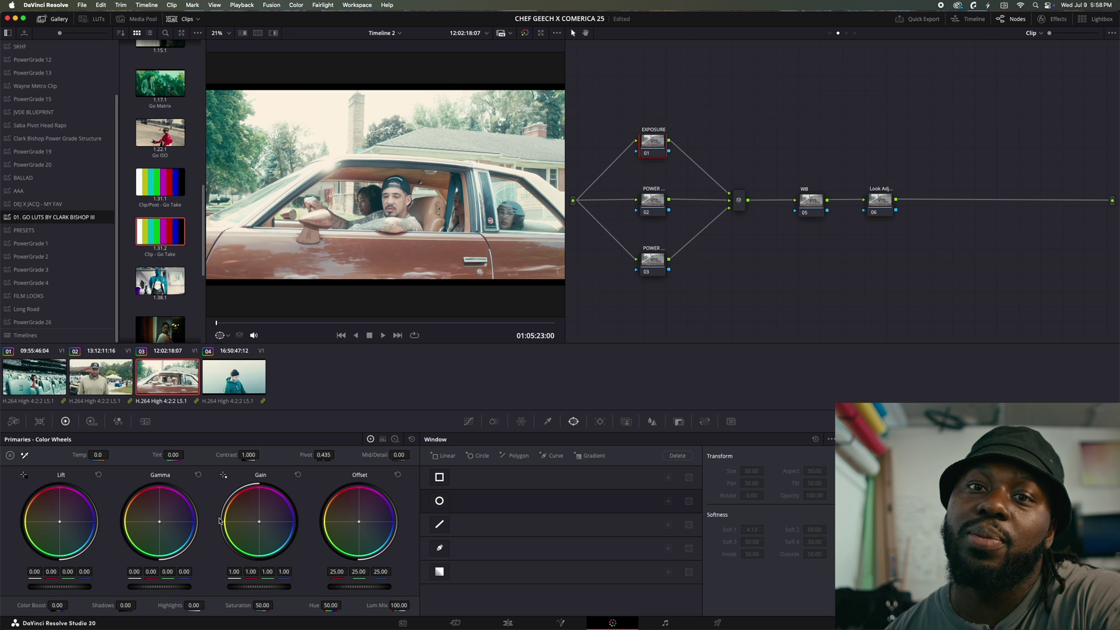
mouse_move(311, 627)
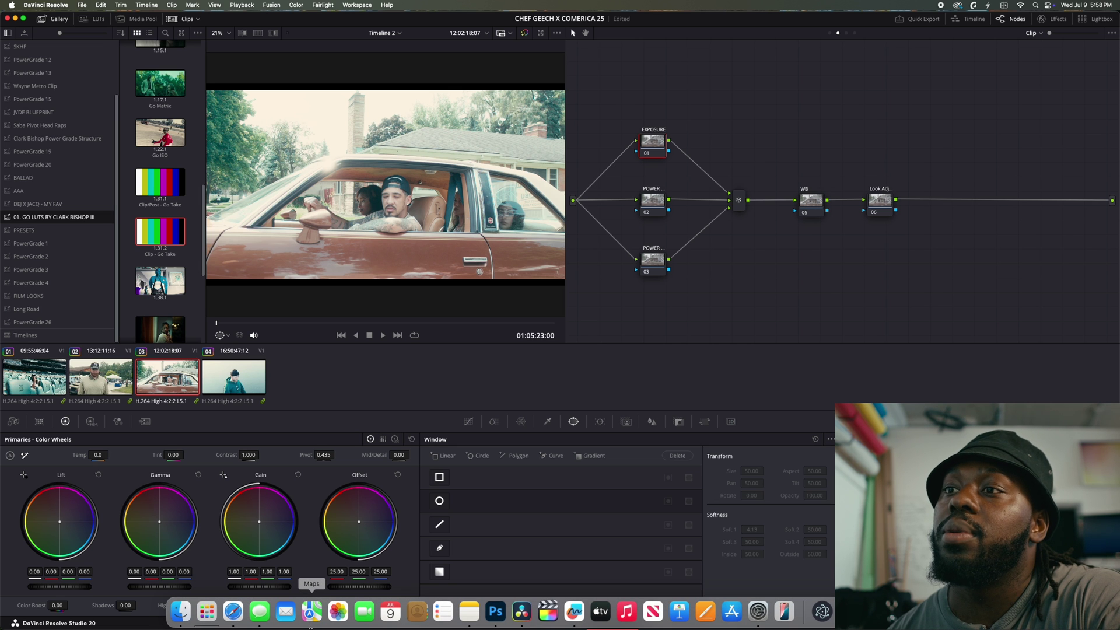
left_click_drag(254, 586, 187, 586)
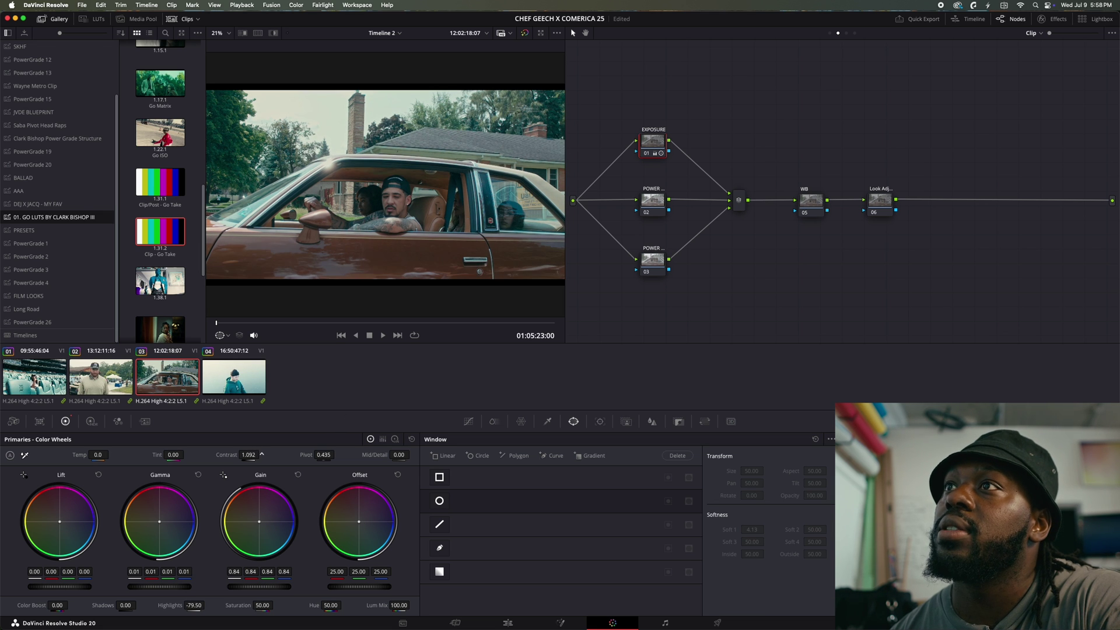
key("space")
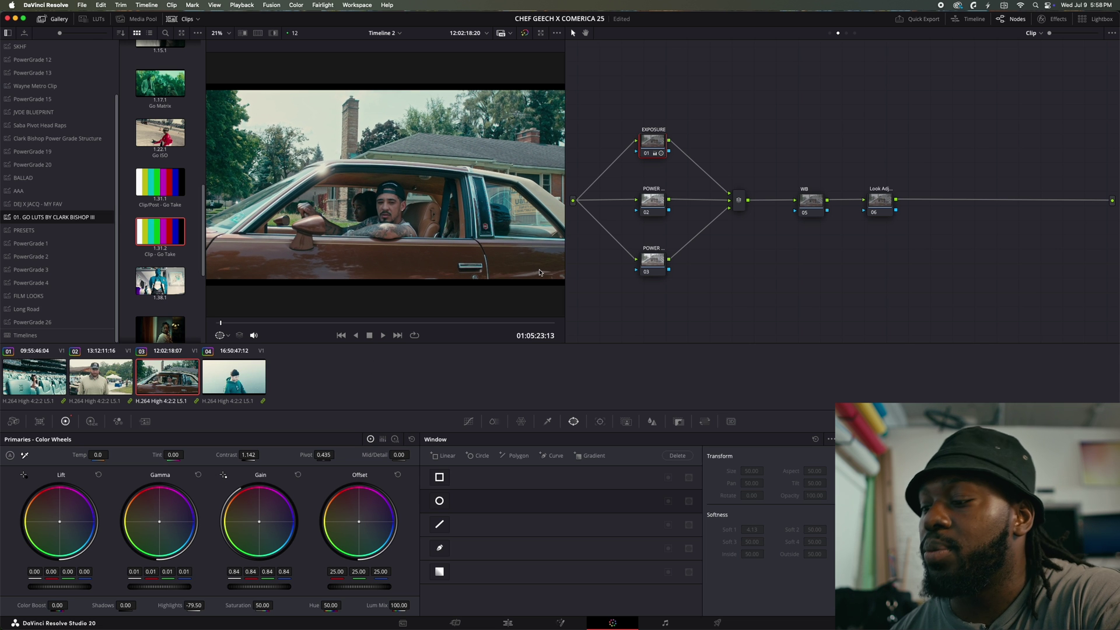
left_click(349, 323)
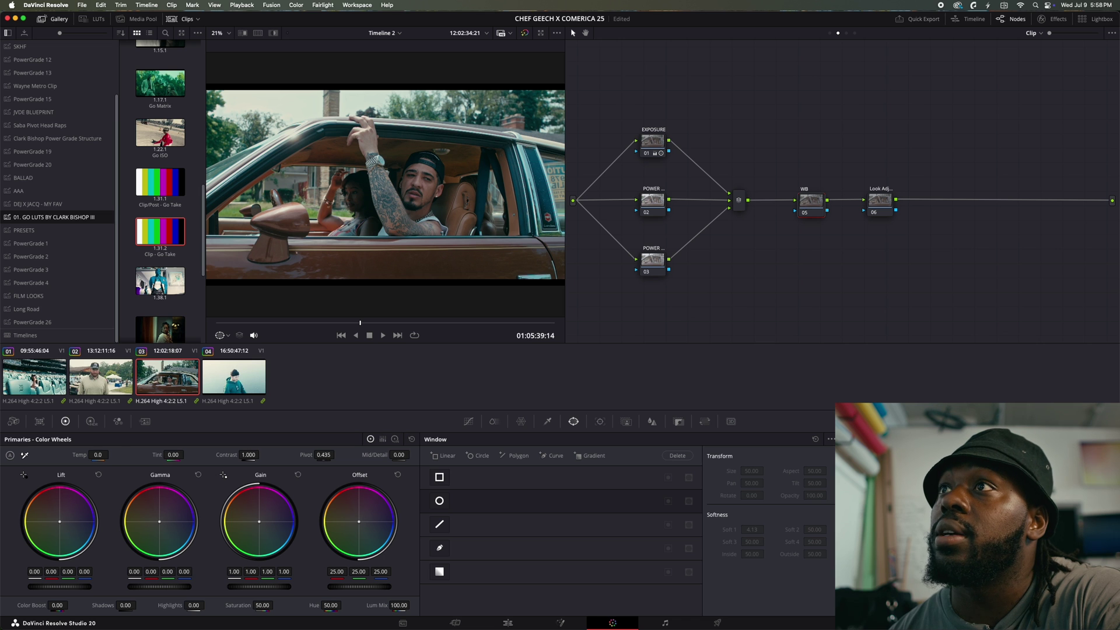
left_click_drag(98, 454, 110, 455)
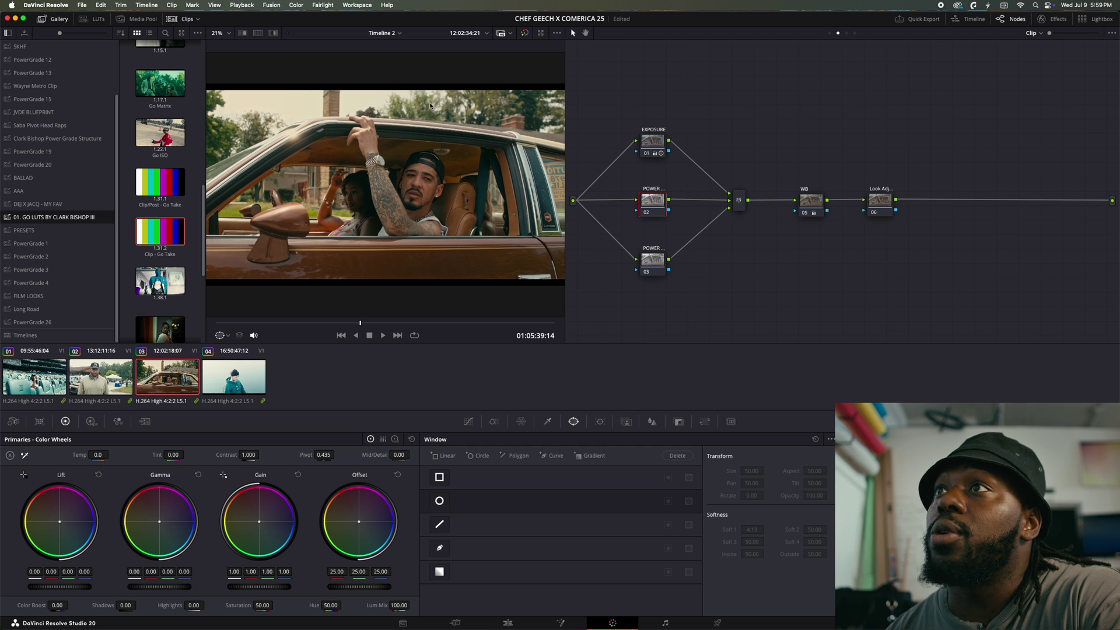
Add a Circle window on the POWER node, stretched wider and heavily feathered
left_click(439, 500)
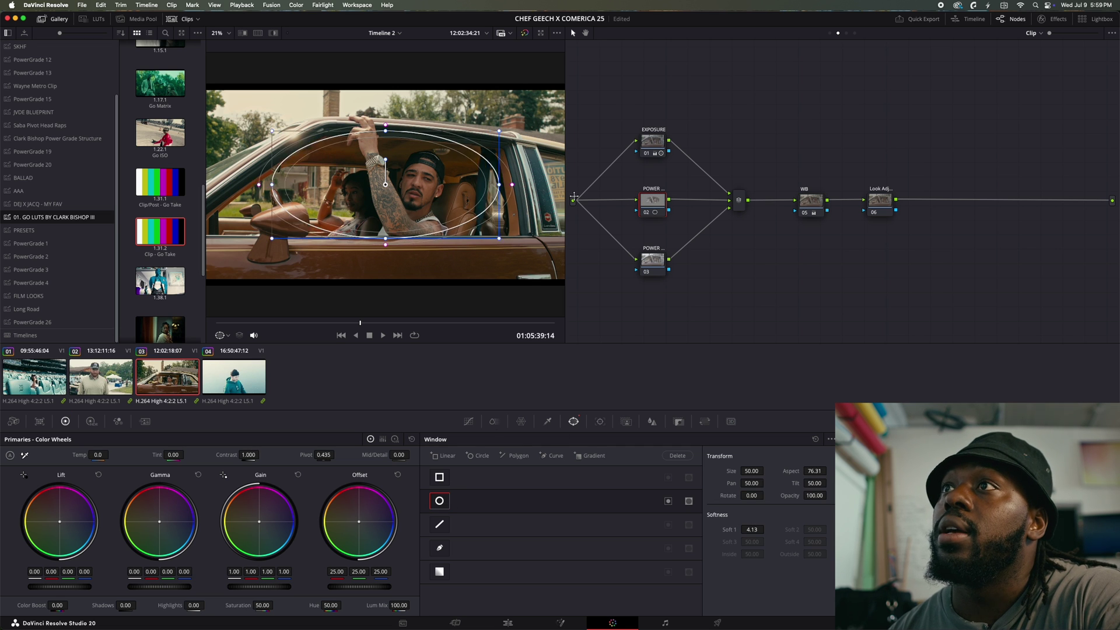
left_click_drag(512, 184, 574, 196)
left_click_drag(385, 125, 385, 77)
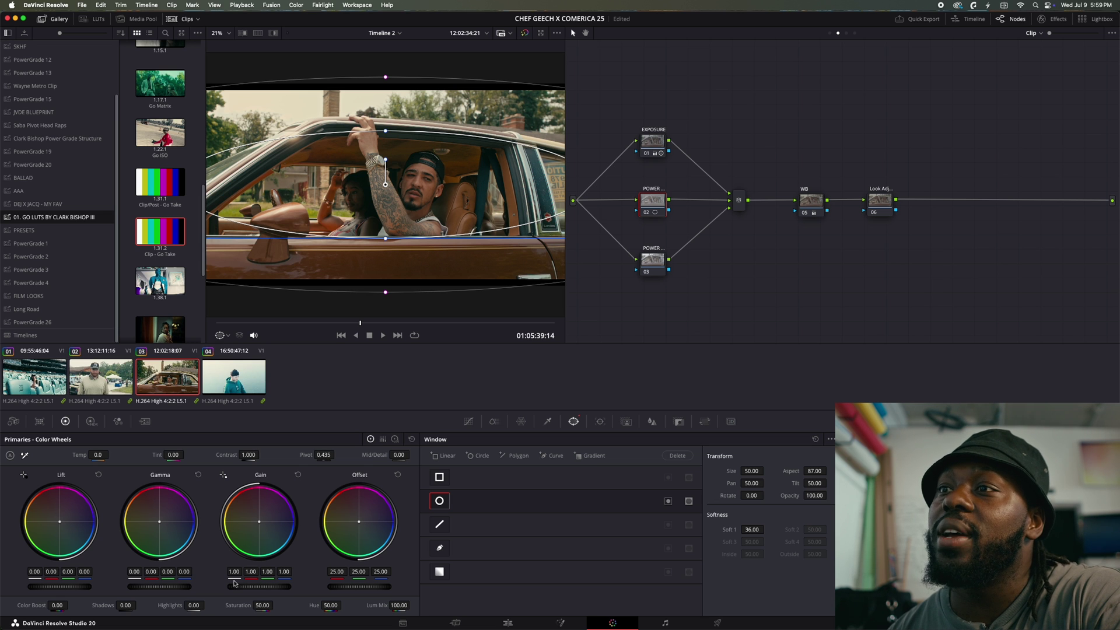
Invert the circle and lower Gain and Highlights outside it, then select stadium clip 01
left_click(668, 501)
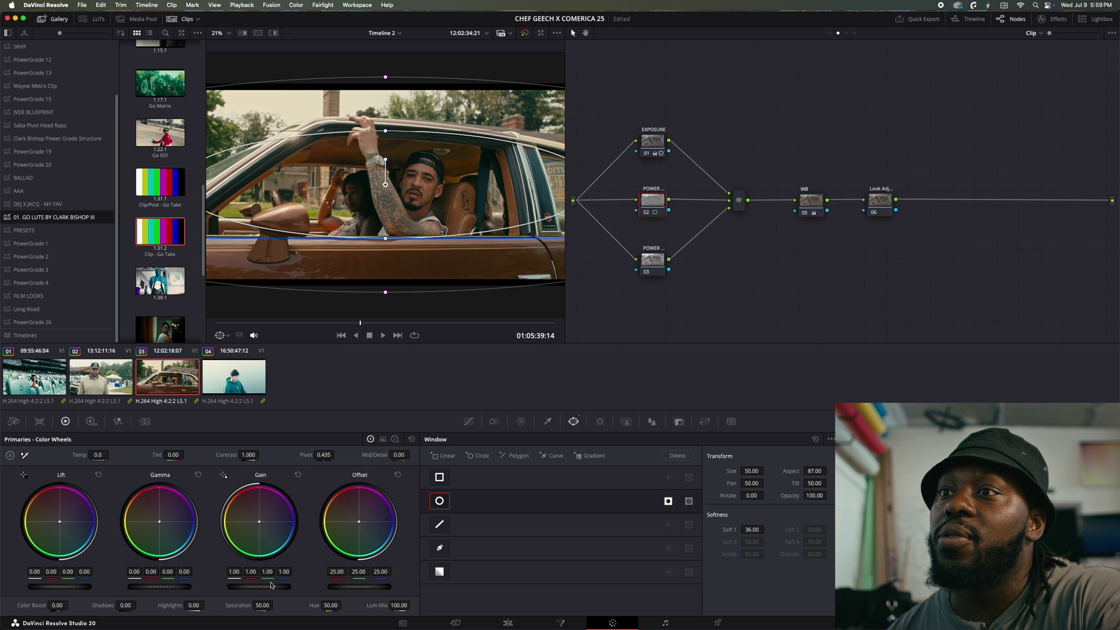
left_click_drag(261, 586, 256, 586)
left_click_drag(194, 606, 180, 605)
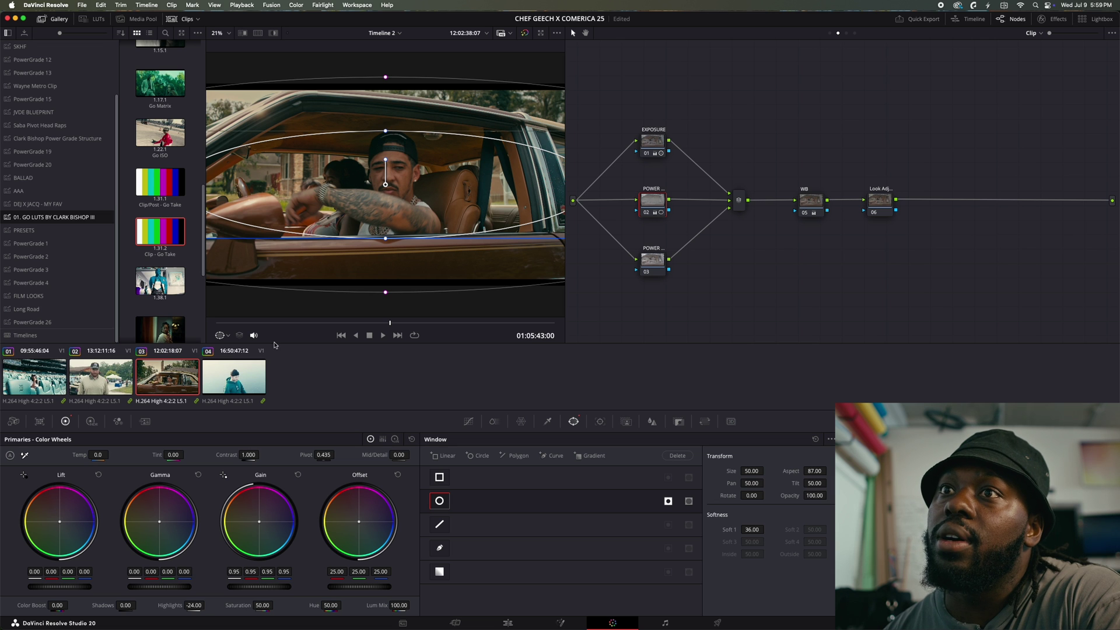
left_click(8, 375)
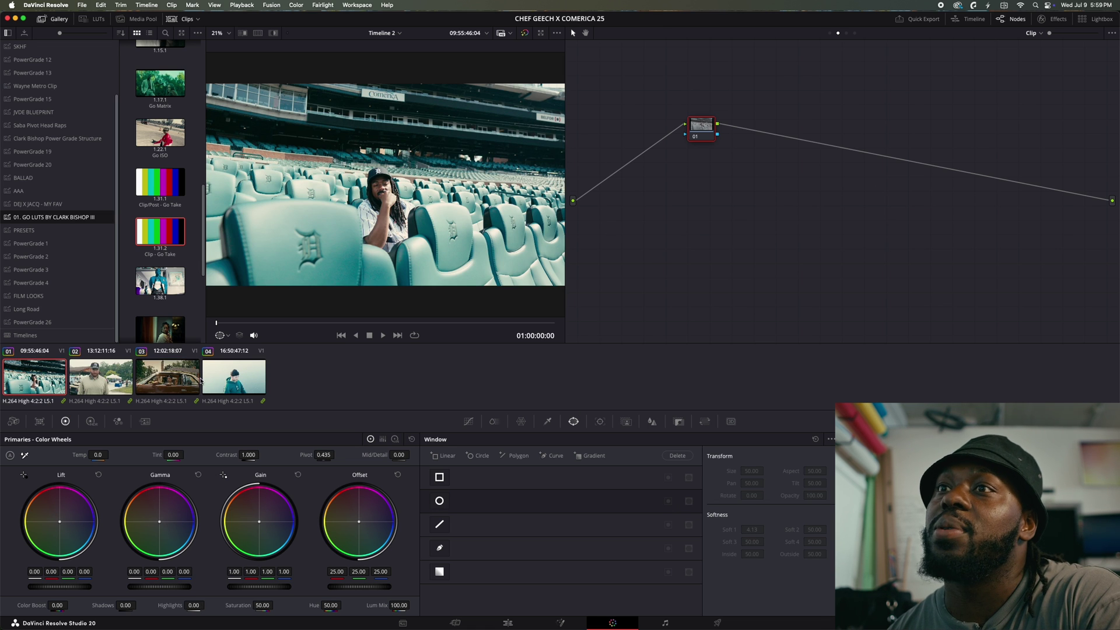
Apply the saved car grade to the stadium clip, nudge the circle lower, and raise Gain to 0.94 and Gamma
right_click(173, 379)
left_click(228, 251)
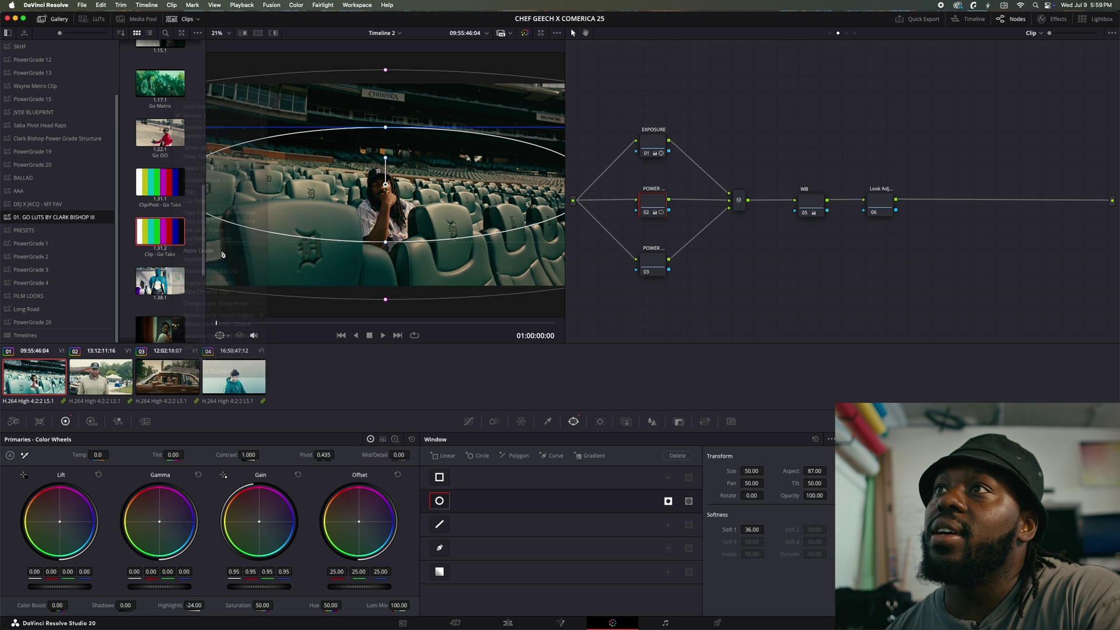
left_click_drag(401, 207, 400, 211)
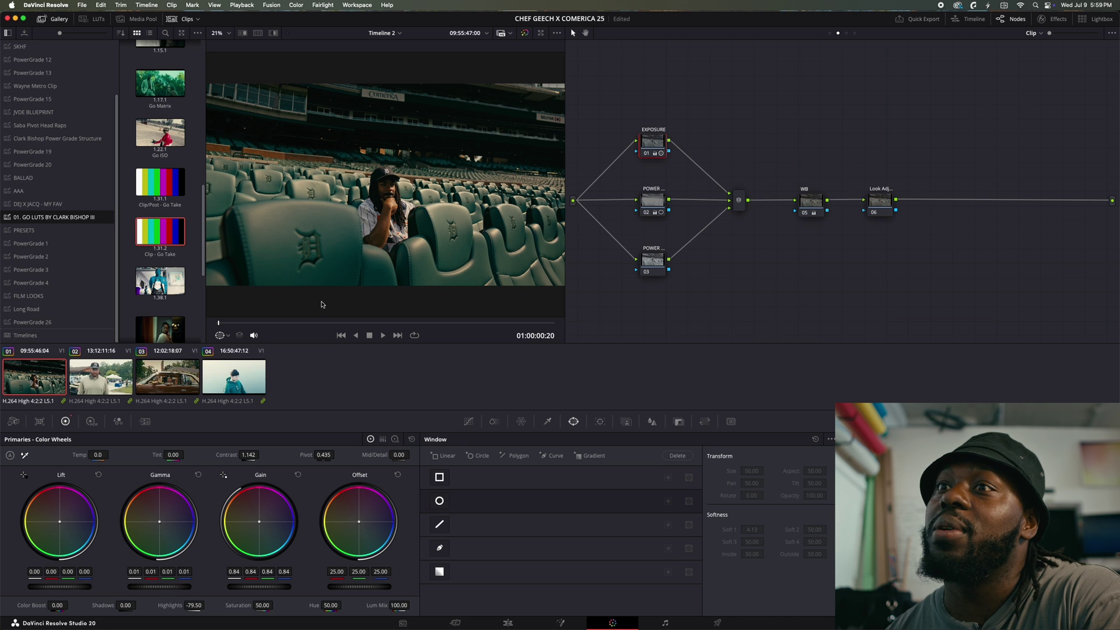
left_click_drag(238, 580, 245, 589)
left_click_drag(163, 589, 146, 589)
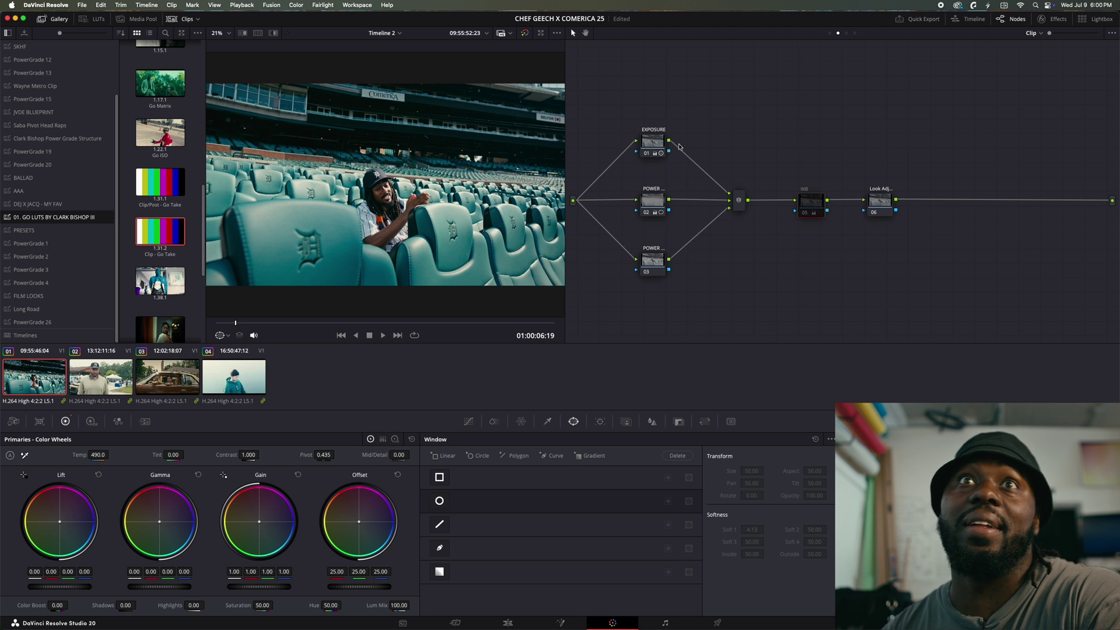
left_click(658, 144)
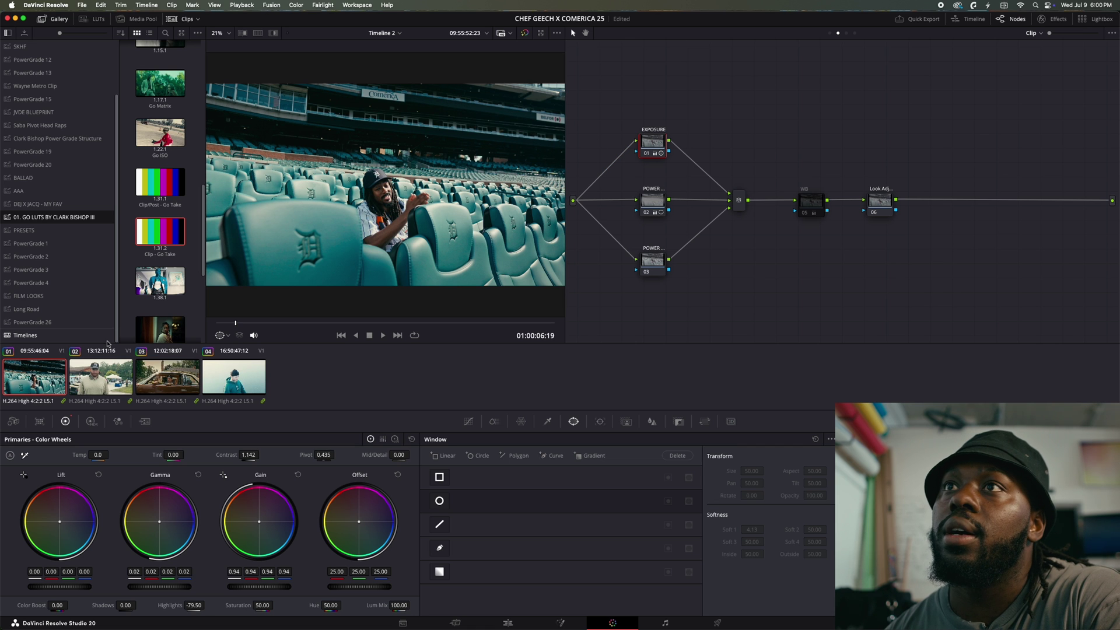
Apply the GO 32_65 LUT on the group post-clip graph, then show clip 04's clip-level graph
left_click(93, 19)
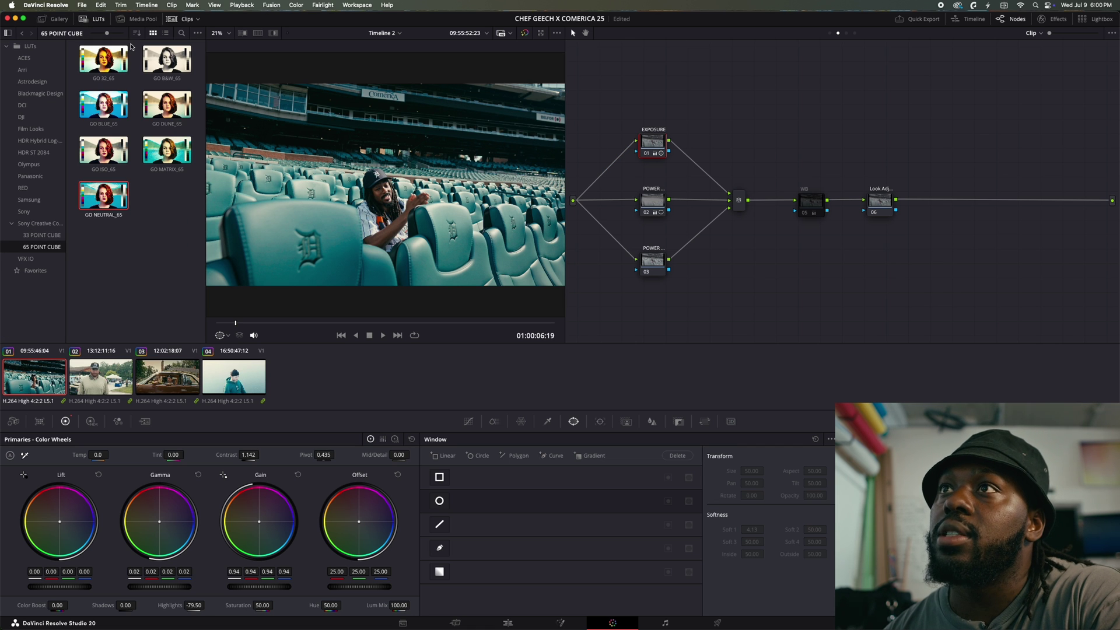
left_click(846, 33)
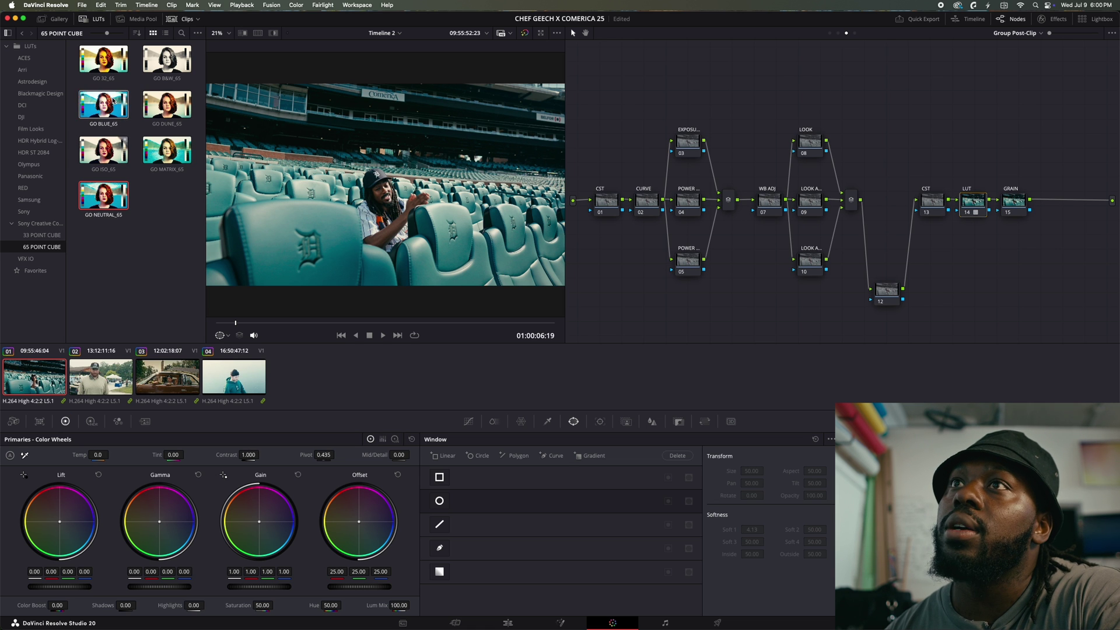
double_click(102, 60)
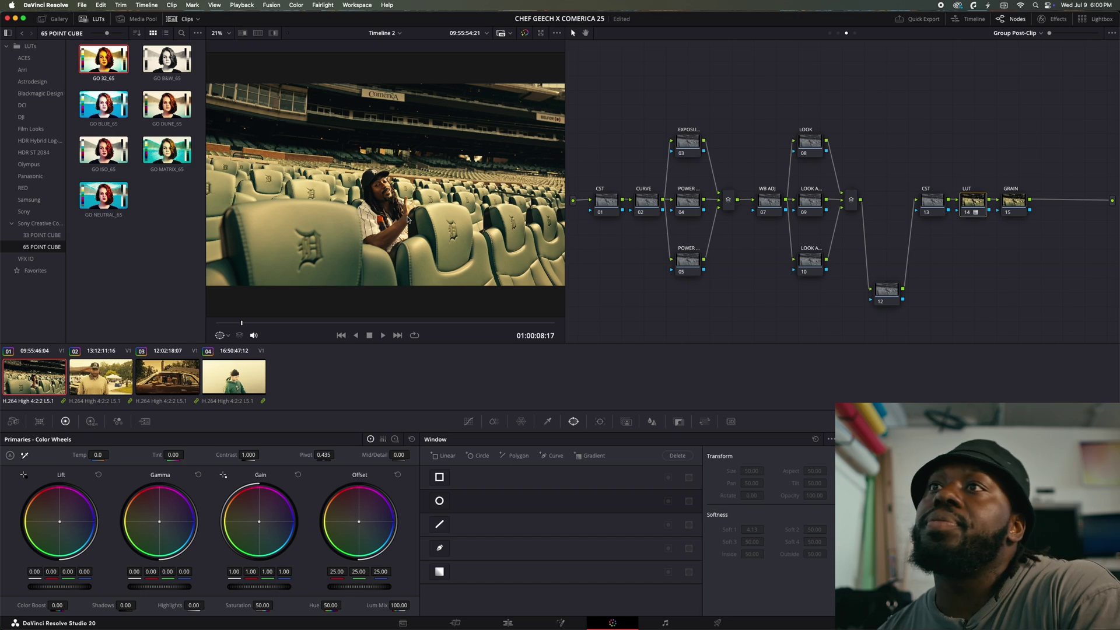
left_click(233, 376)
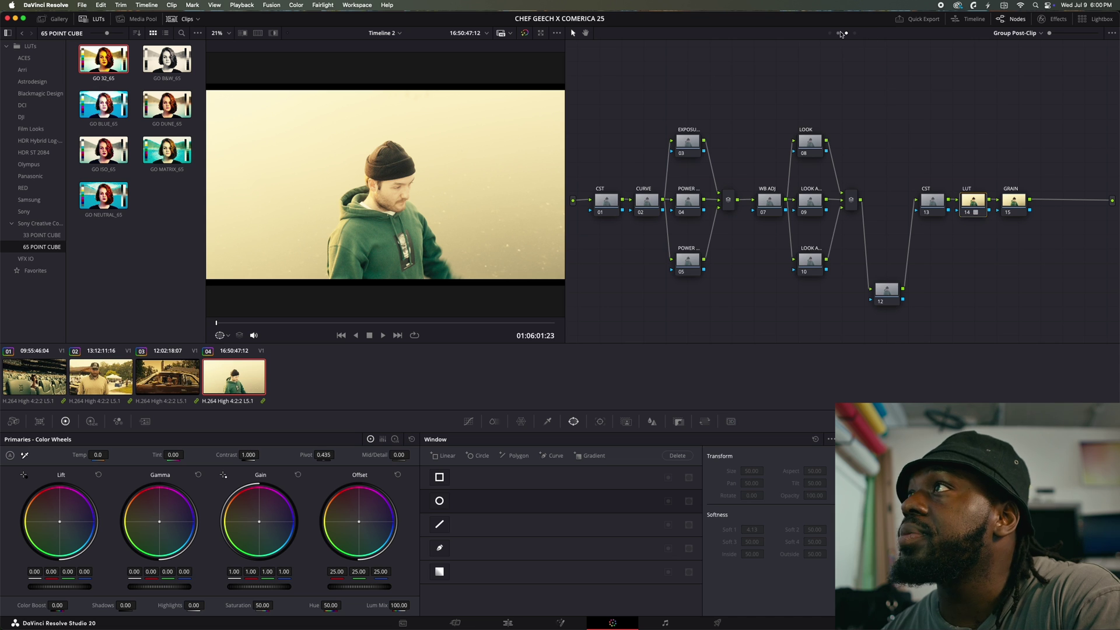
left_click(838, 34)
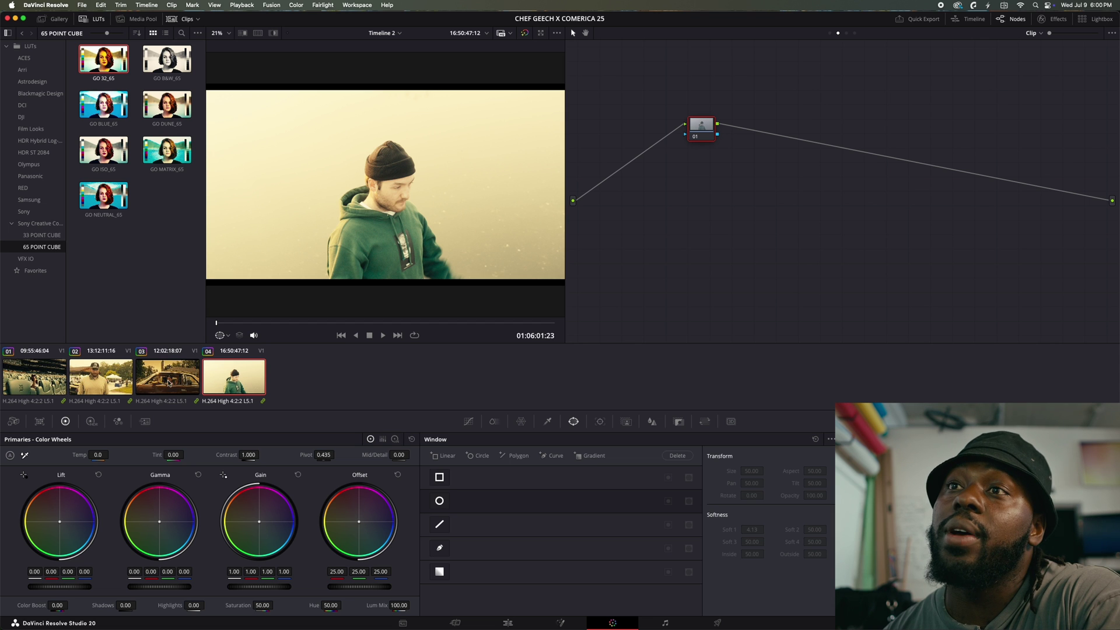
Apply the shared node grade to clip 04 and fine-tune its EXPOSURE node's brightness and Lift
right_click(17, 373)
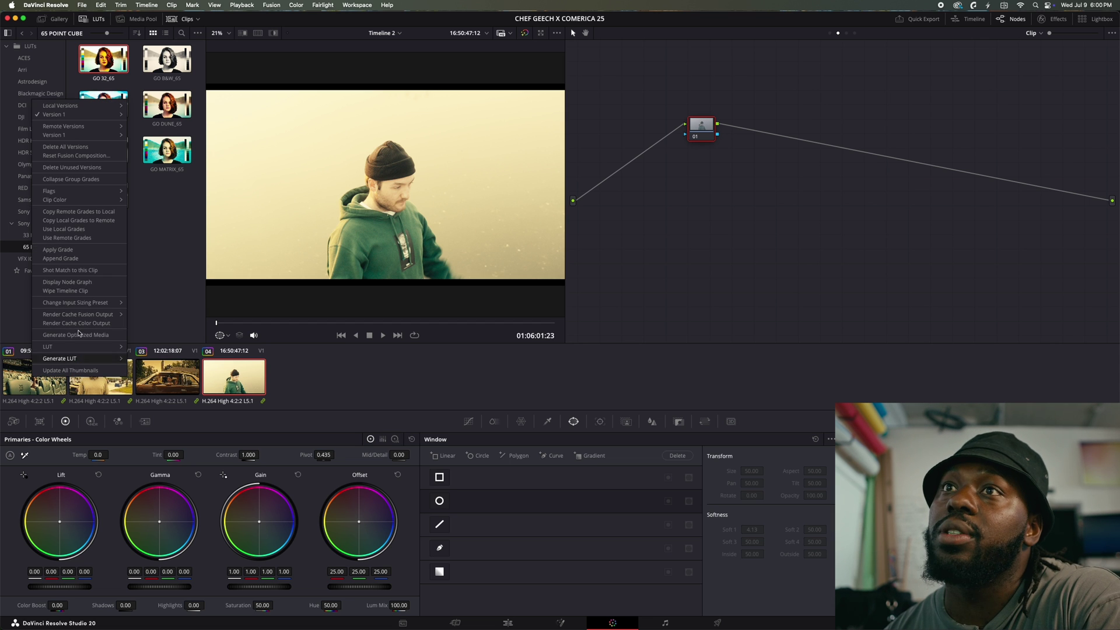
left_click(70, 251)
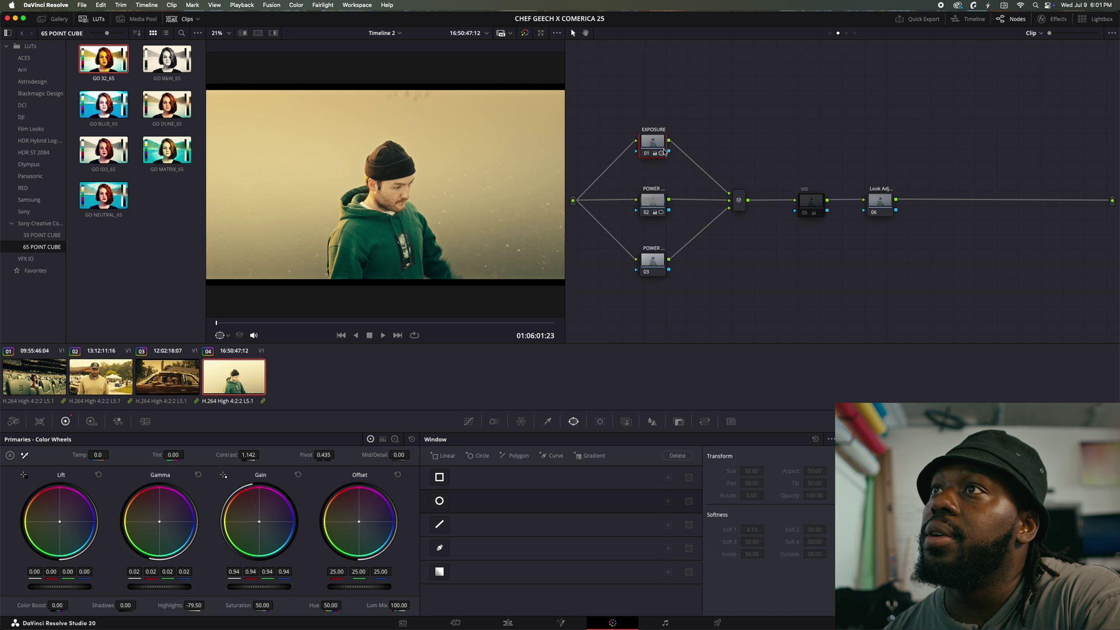
left_click(656, 148)
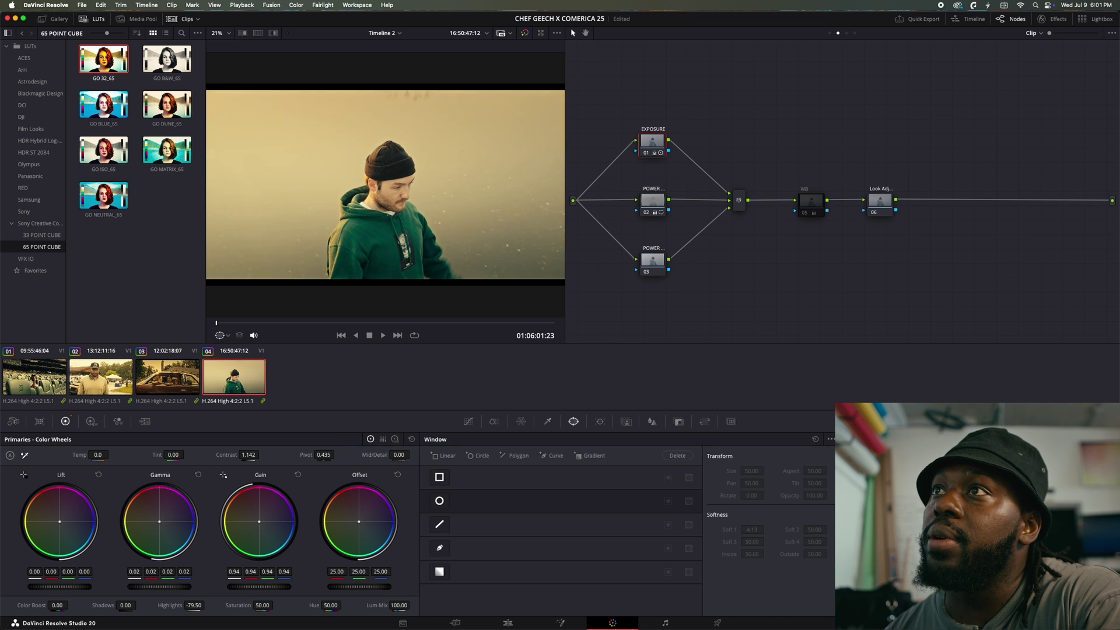
left_click_drag(189, 587, 184, 587)
left_click_drag(262, 586, 269, 586)
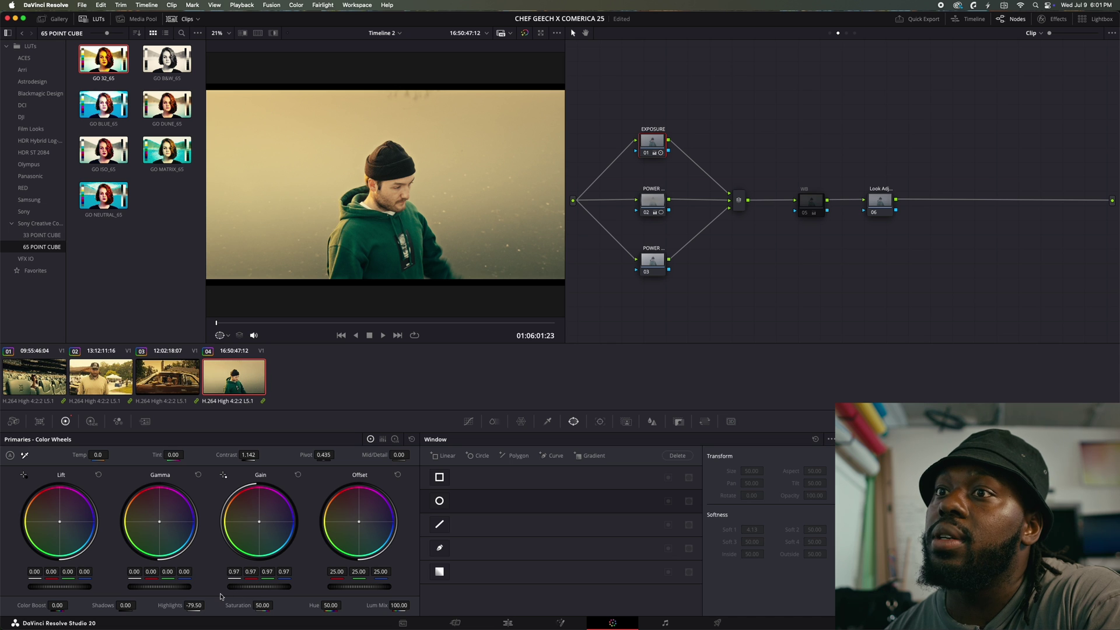
left_click_drag(59, 586, 58, 587)
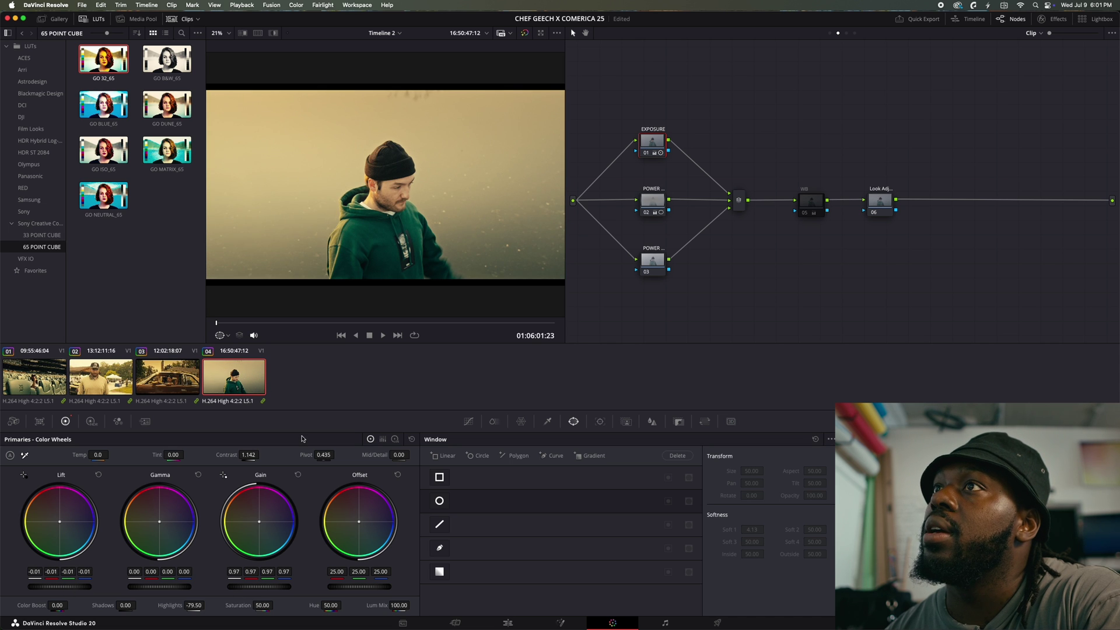
Lower POWER node 02's Gamma to -0.02 and re-centre its circle window over the subject
left_click(655, 203)
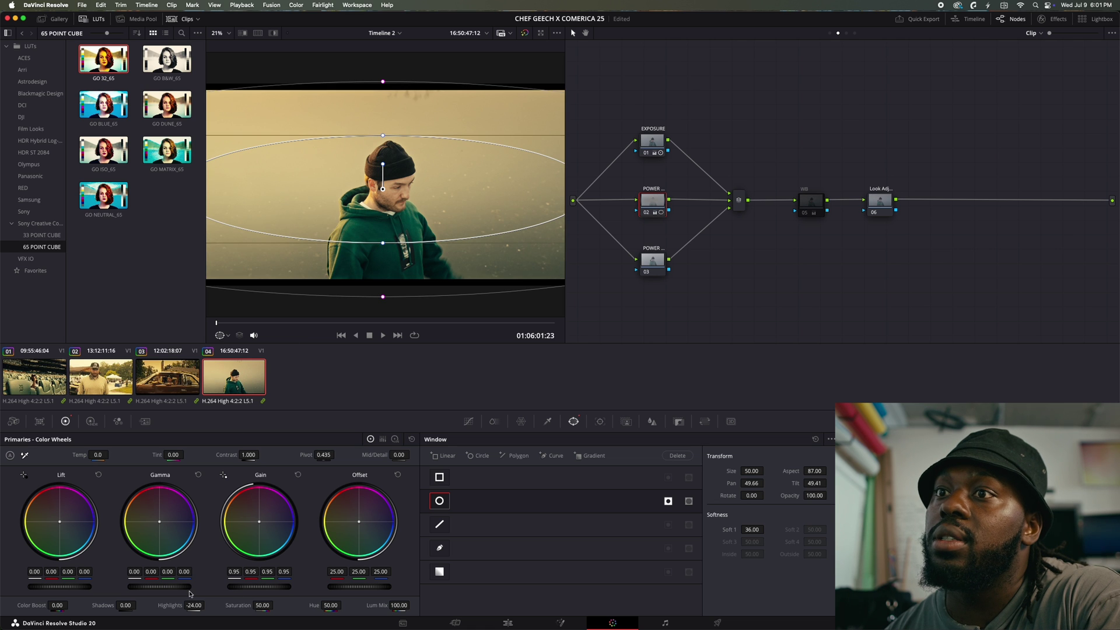
left_click_drag(181, 587, 177, 587)
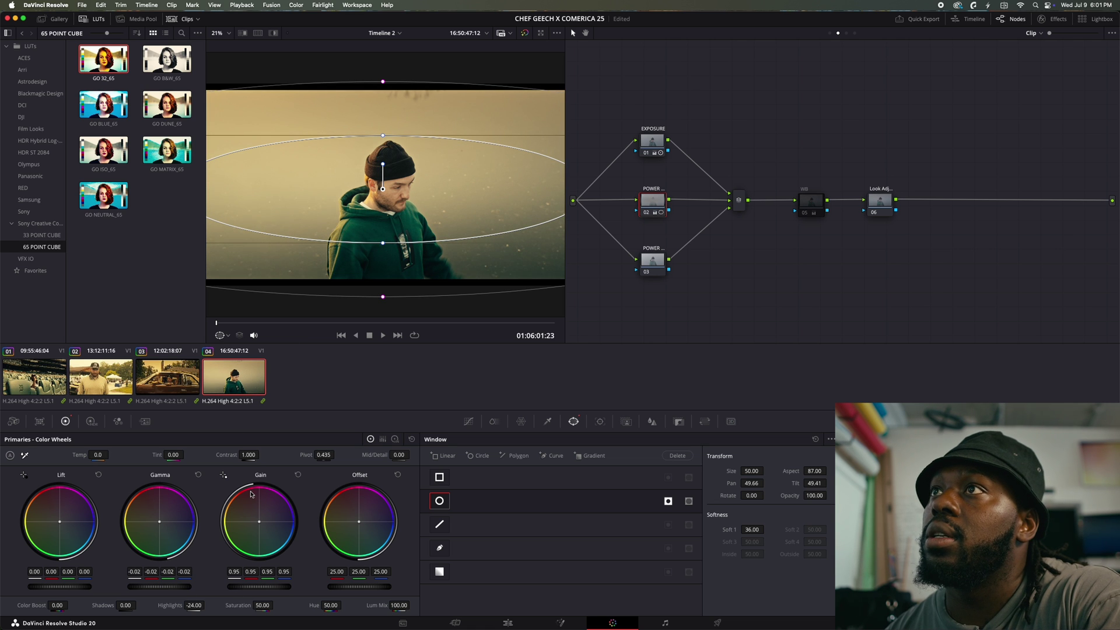
left_click_drag(383, 188, 388, 191)
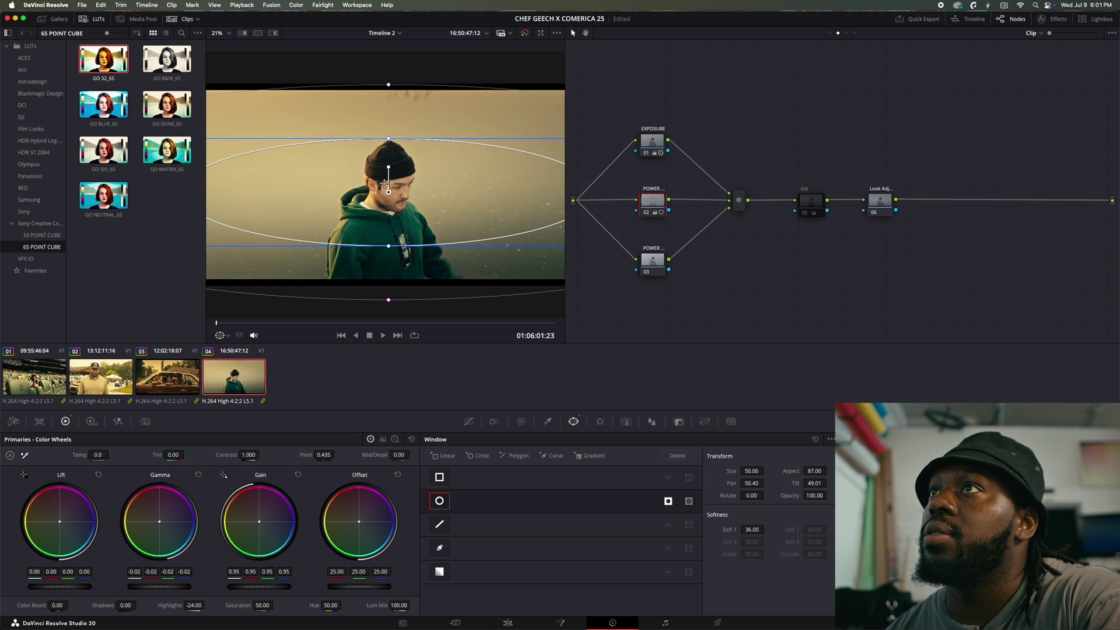
Add a gradient window on node 03 at the frame top with Gain 0.90, rotation -13.60, softness 20.72
left_click(652, 272)
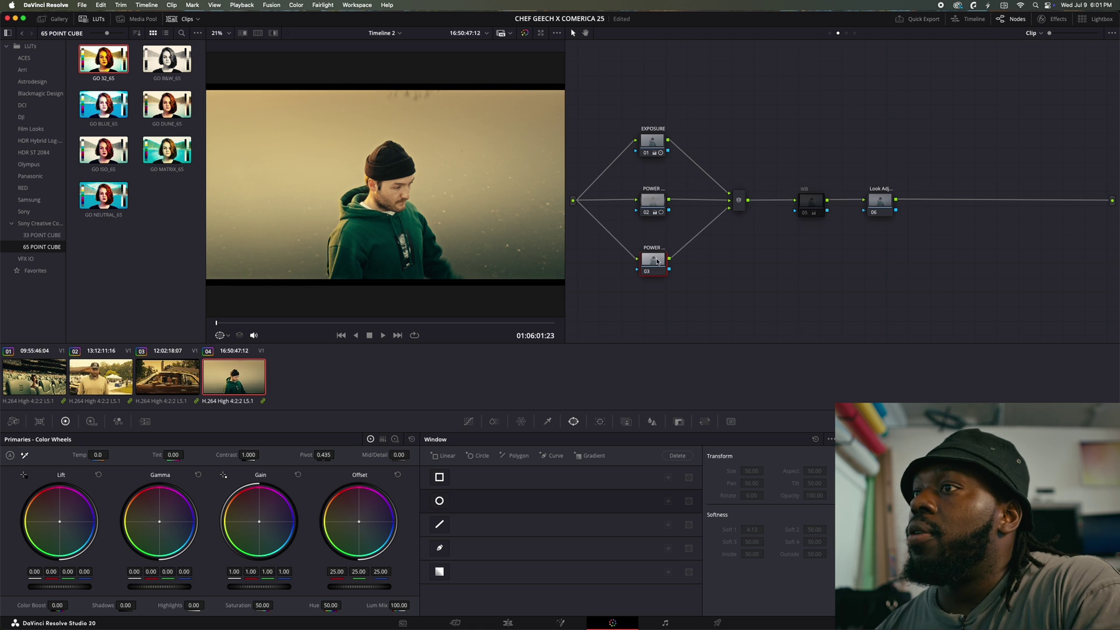
left_click(440, 572)
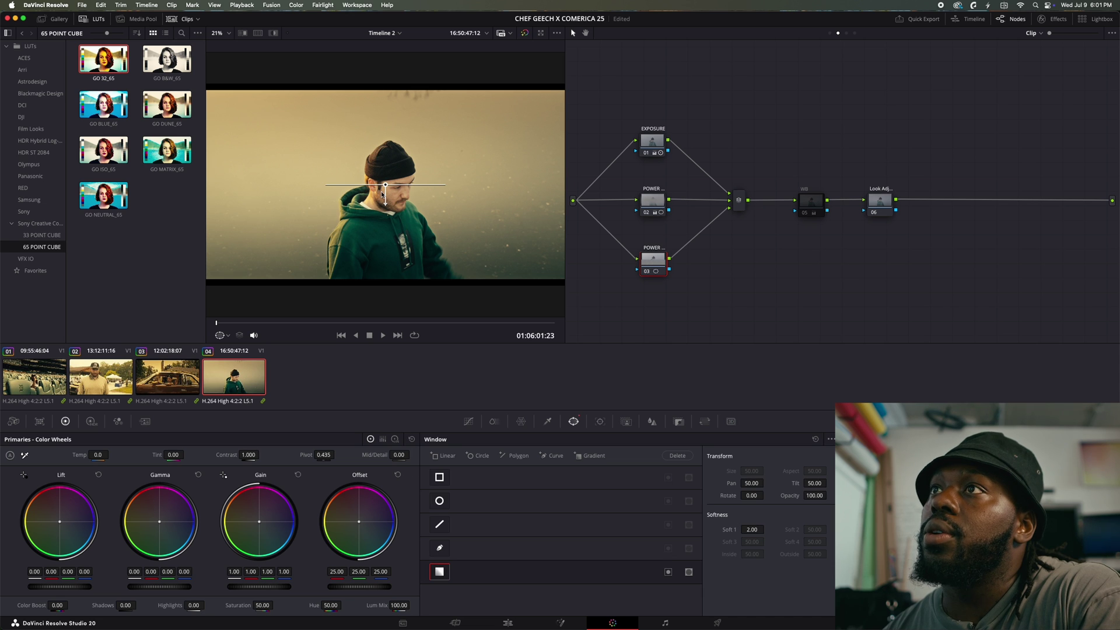
left_click_drag(386, 187, 302, 188)
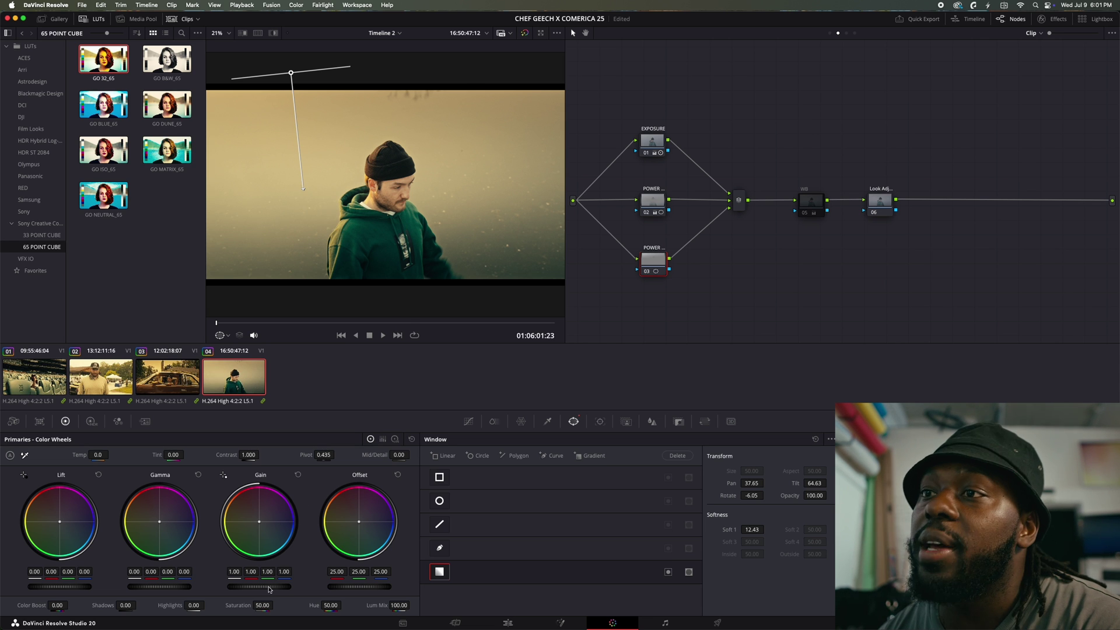
left_click_drag(259, 586, 245, 586)
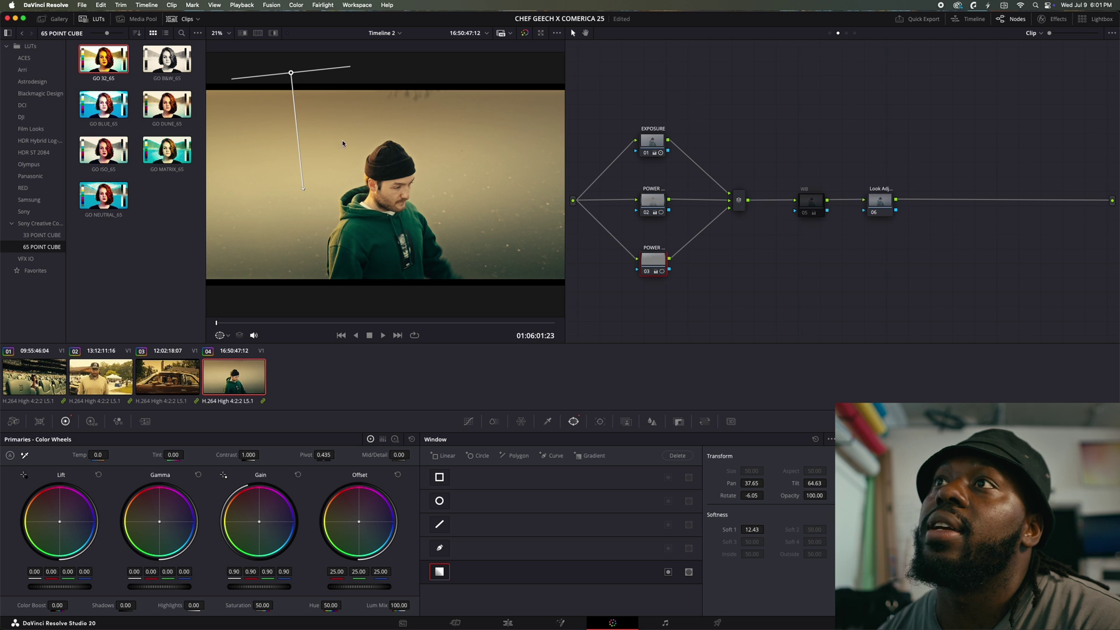
left_click_drag(308, 185, 336, 262)
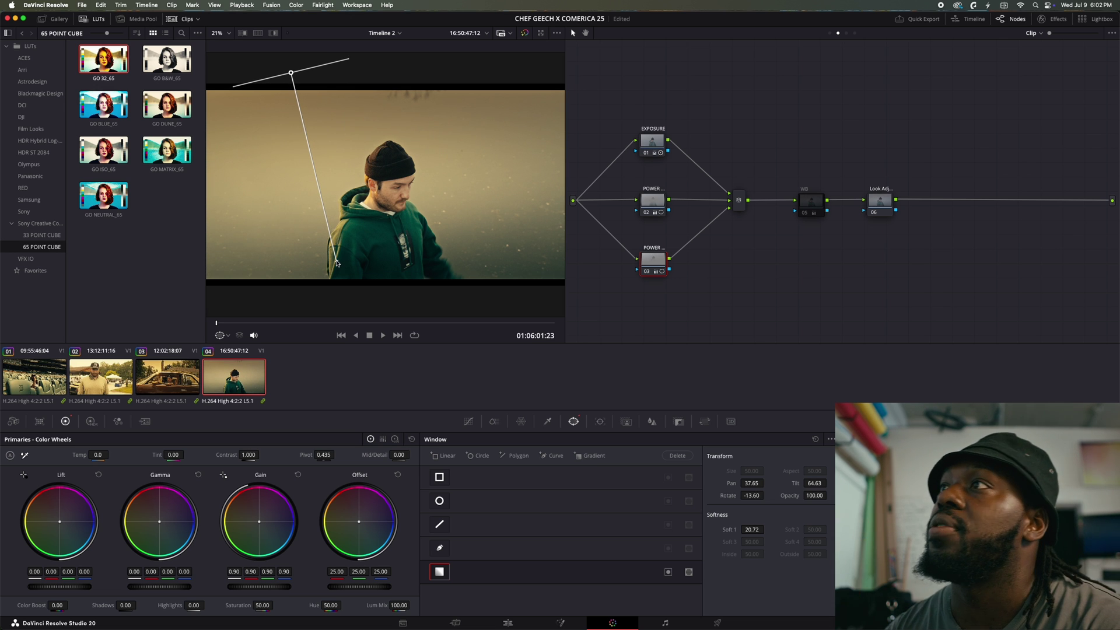
key("super+d")
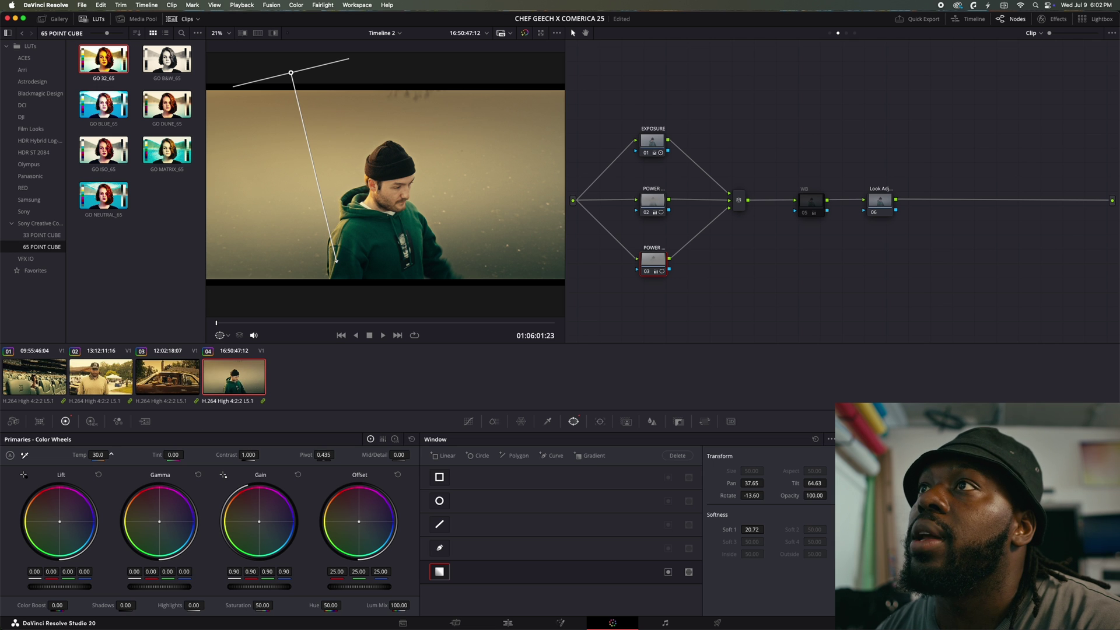
Set the gradient node's Temp to -1310 and softness to 25.74, and leave WB node 05 disabled
left_click_drag(111, 454, 111, 455)
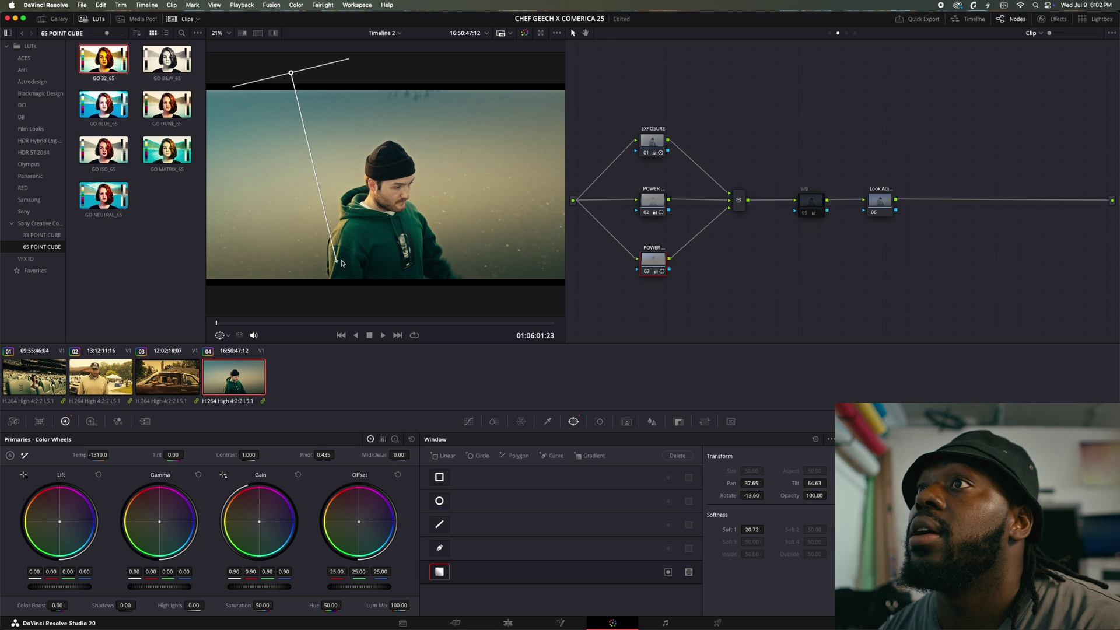
left_click_drag(336, 262, 336, 293)
left_click(812, 203)
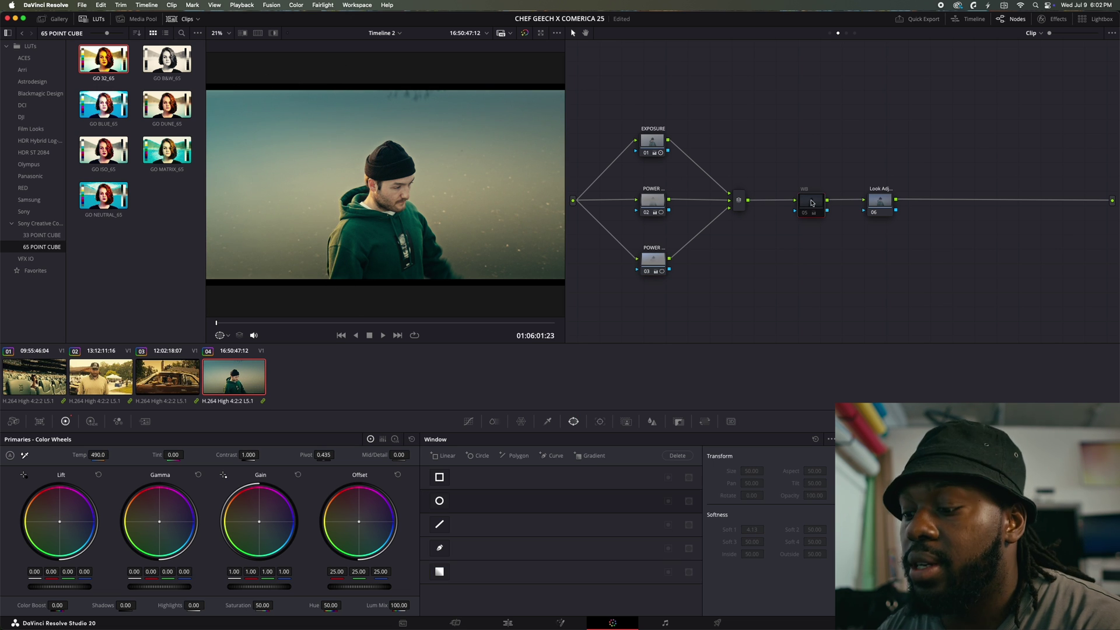
key("super+d")
key("super+d")
key("super+d")
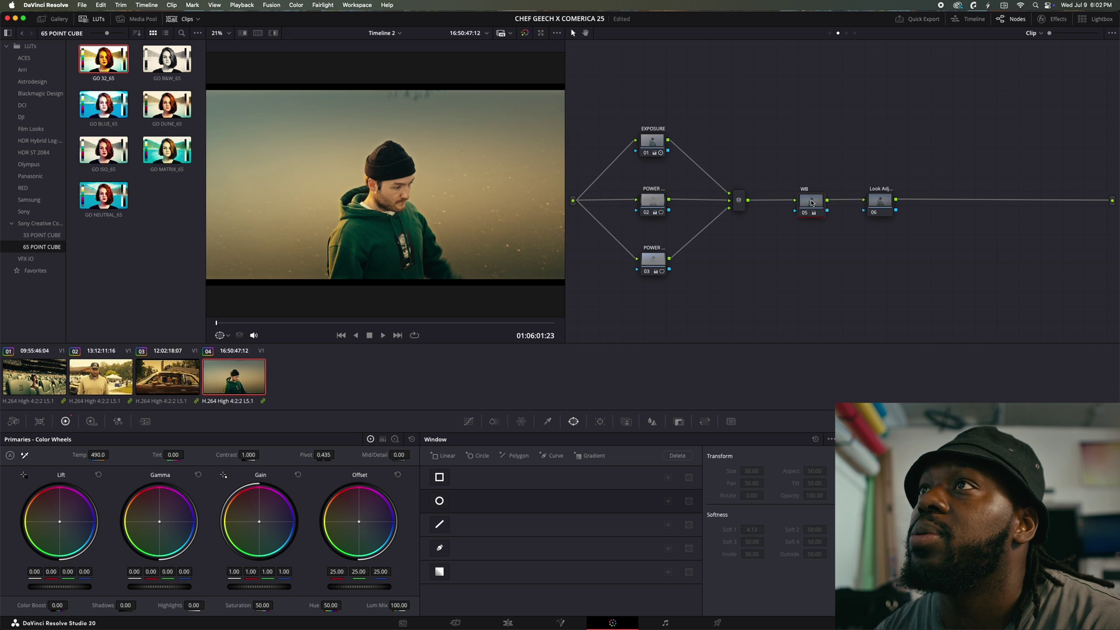
key("super+d")
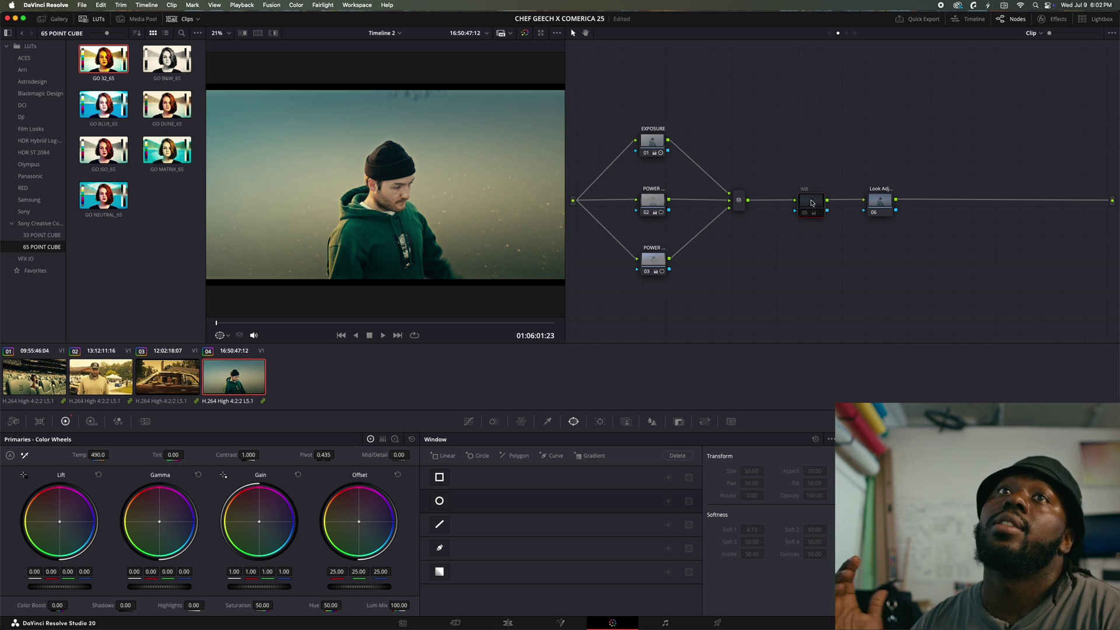